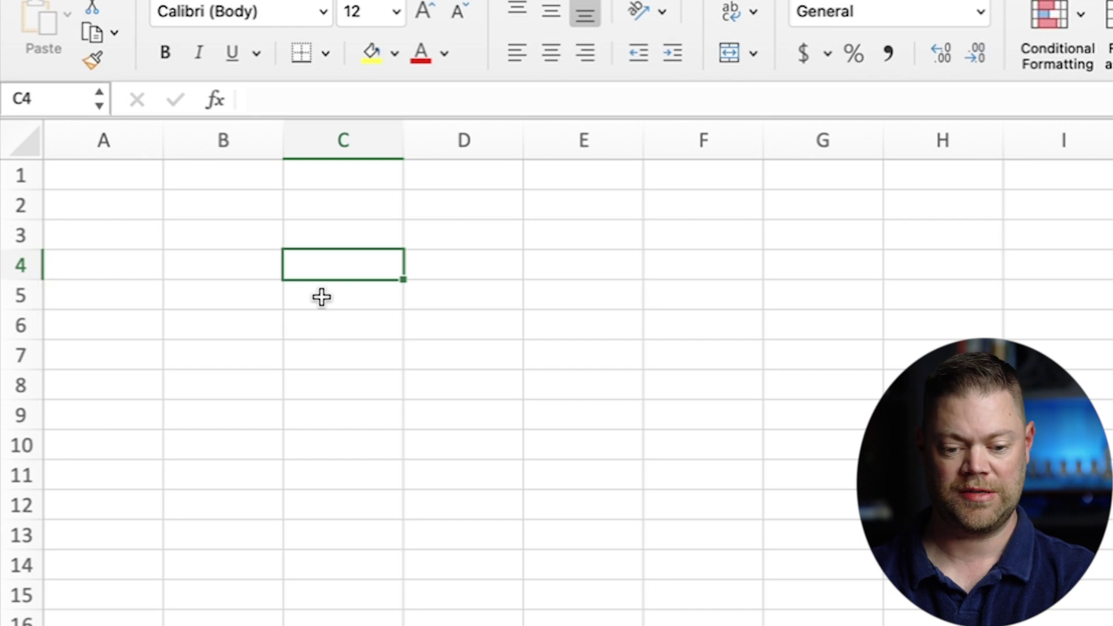
Enter the row labels Ass, Tests and Final in cells C4 to C6
{"action": "type", "text": "Ass"}
{"action": "key", "text": "Return"}
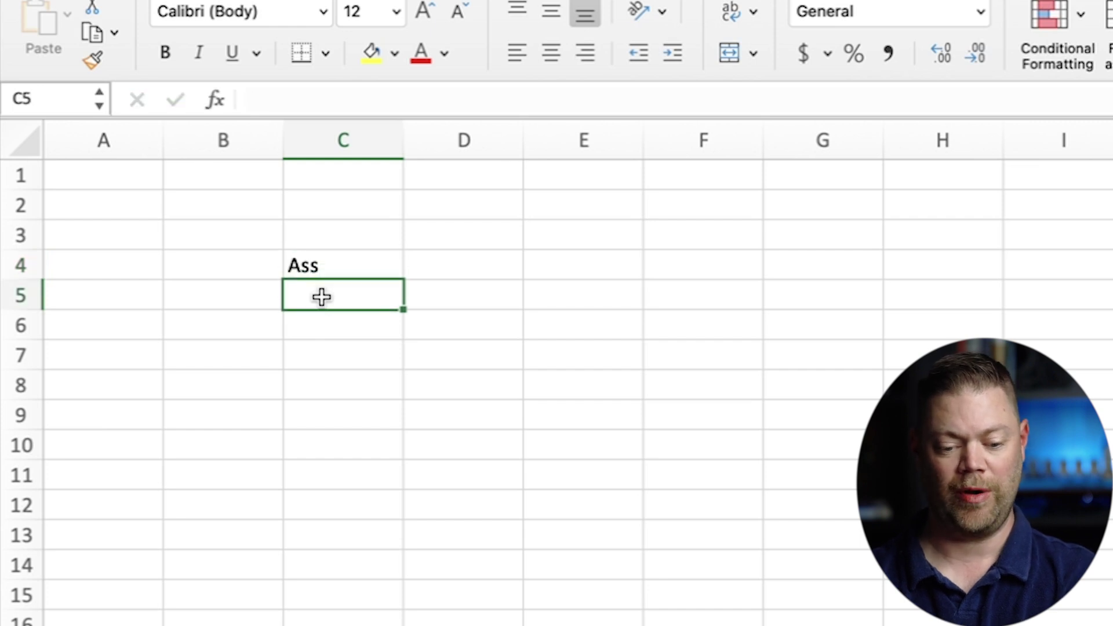
{"action": "type", "text": "Tests"}
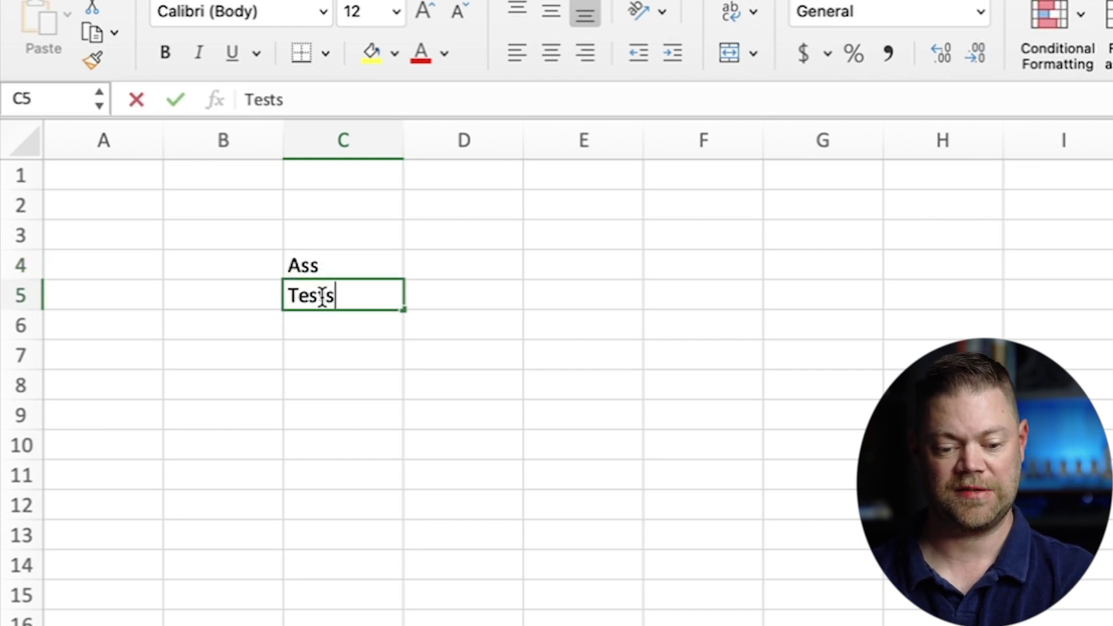
{"action": "key", "text": "Return"}
{"action": "type", "text": "Final"}
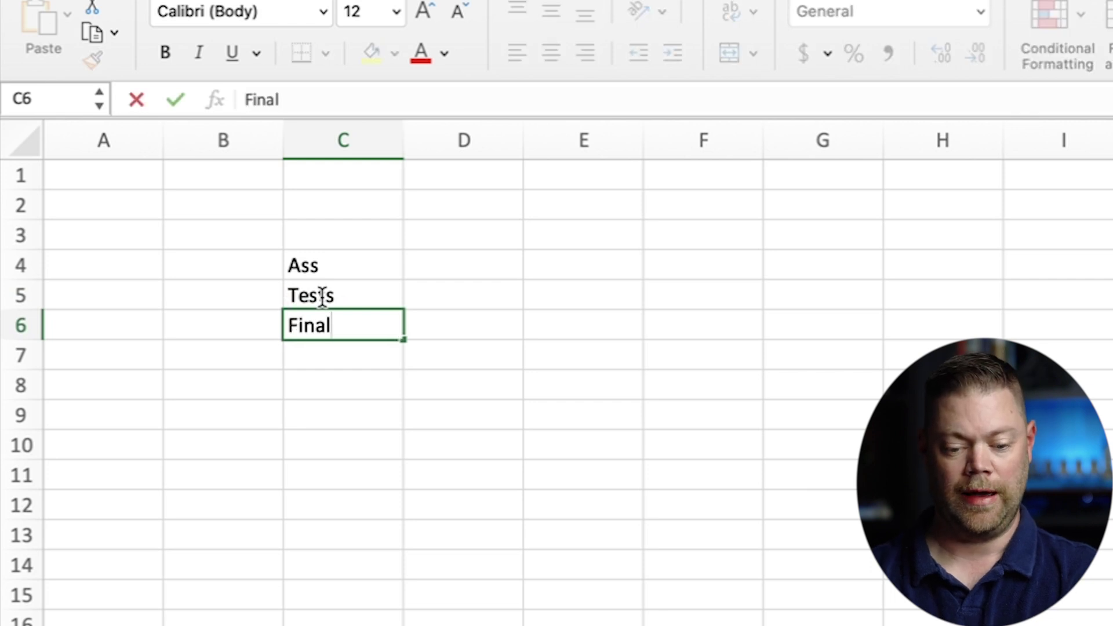
Add the column headings Grades in D3 and Weighting in E3
{"action": "key", "text": "Up"}
{"action": "key", "text": "Up"}
{"action": "key", "text": "Right"}
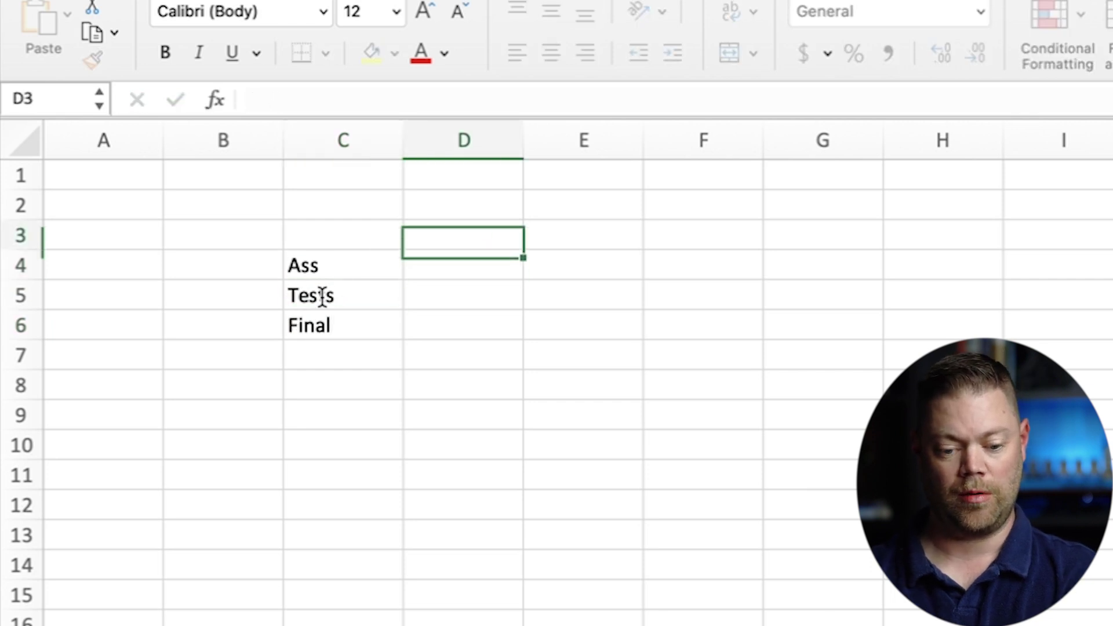
{"action": "key", "text": "Up"}
{"action": "type", "text": "Grades"}
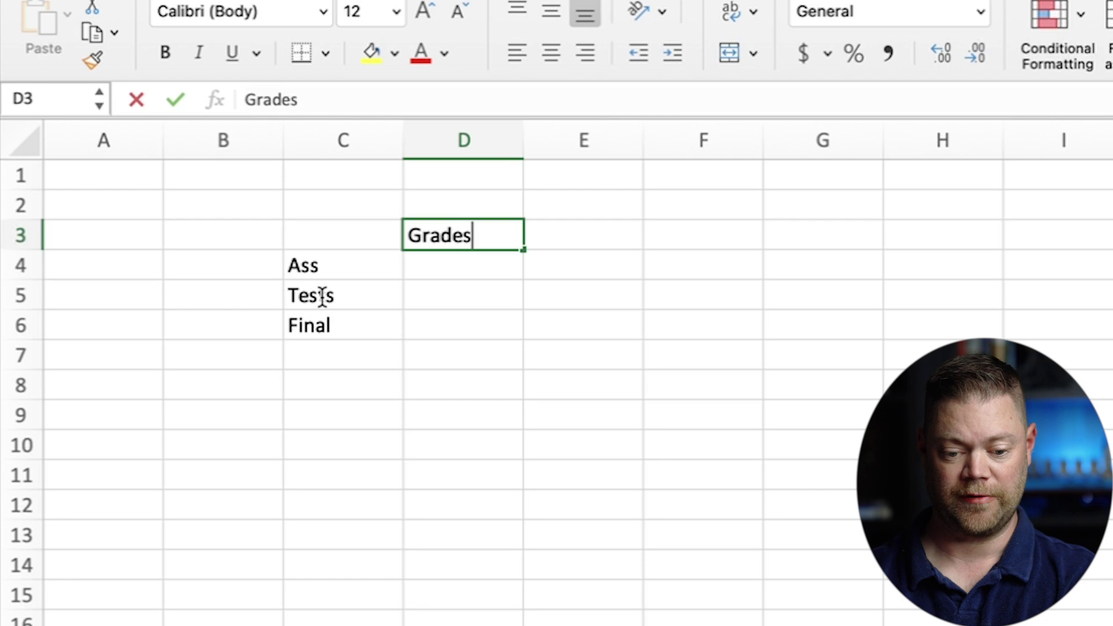
{"action": "key", "text": "Tab"}
{"action": "type", "text": "Weighting"}
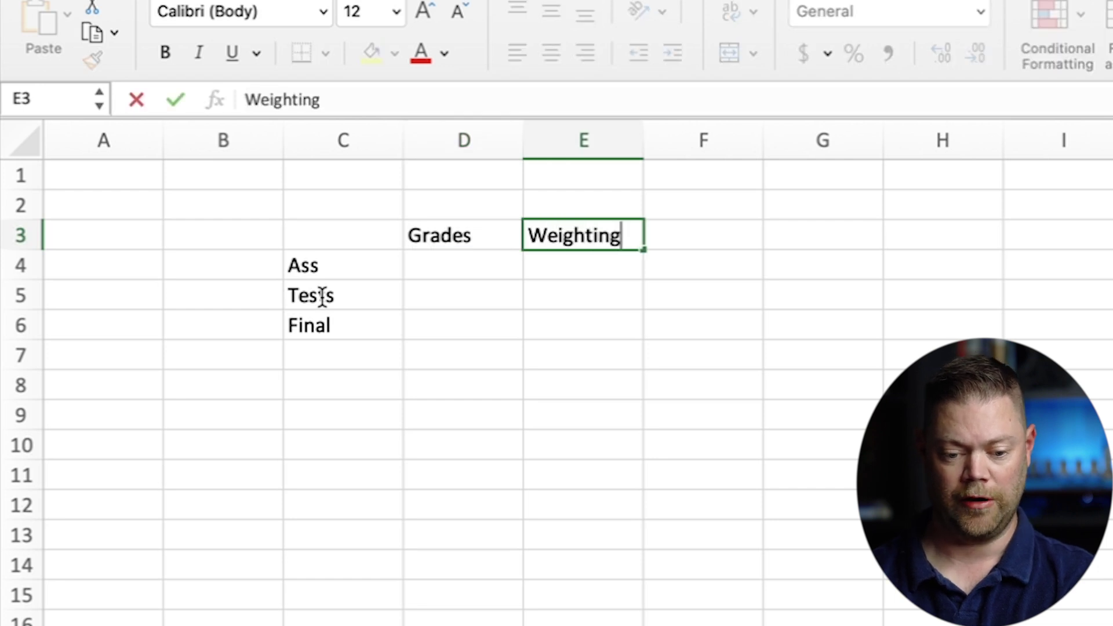
{"action": "key", "text": "Return"}
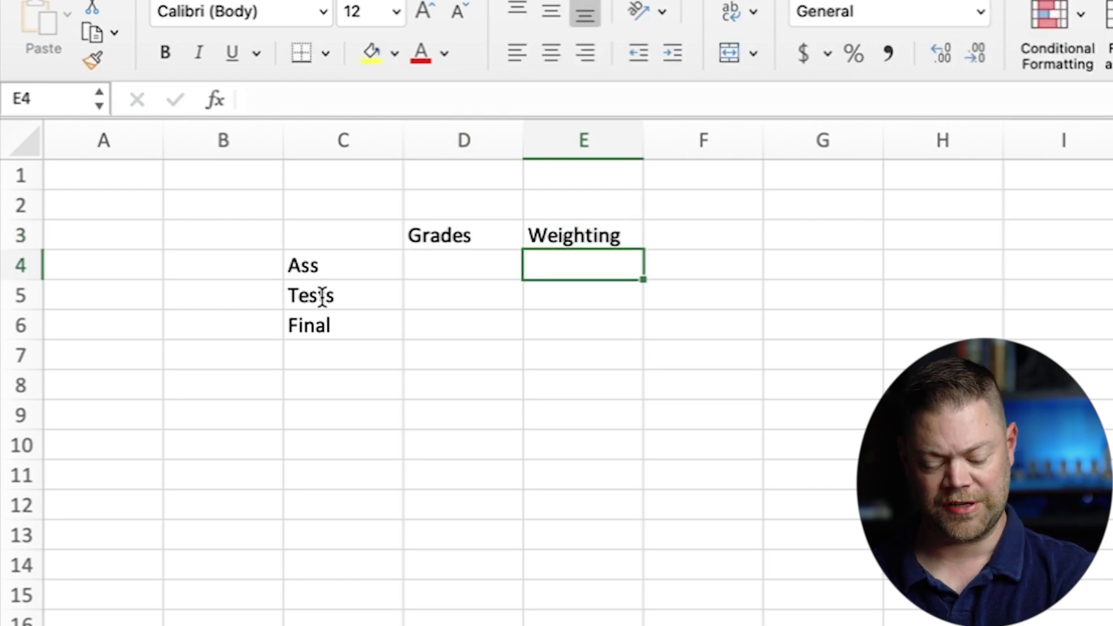
Enter the weightings .15 for Ass, .35 for Tests and 50% for Final in E4 to E6
{"action": "type", "text": ".15"}
{"action": "key", "text": "Return"}
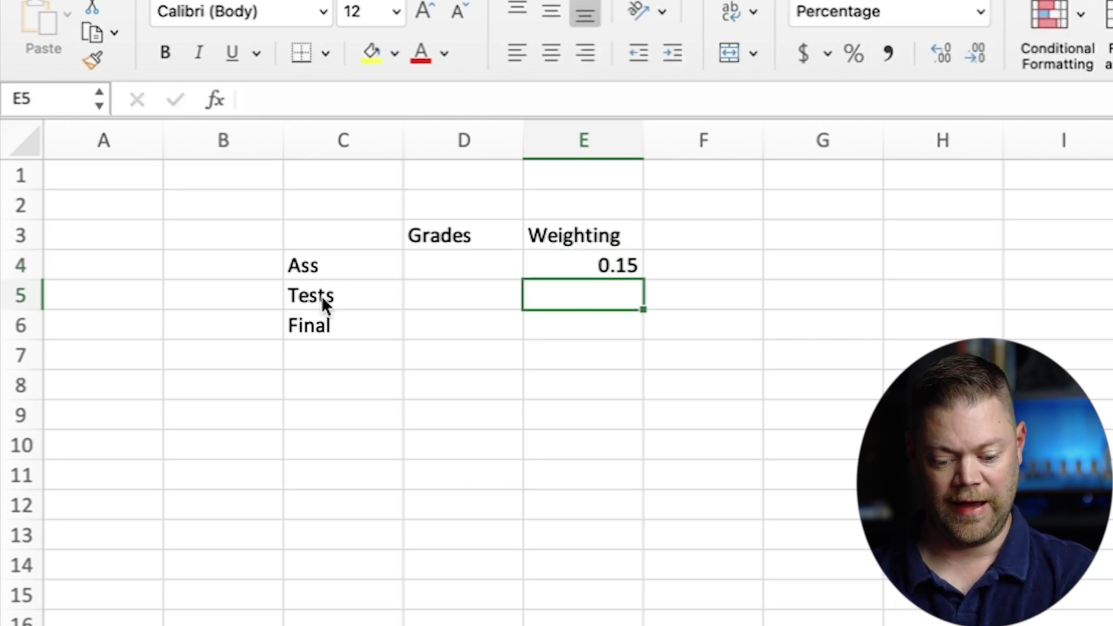
{"action": "type", "text": ".35"}
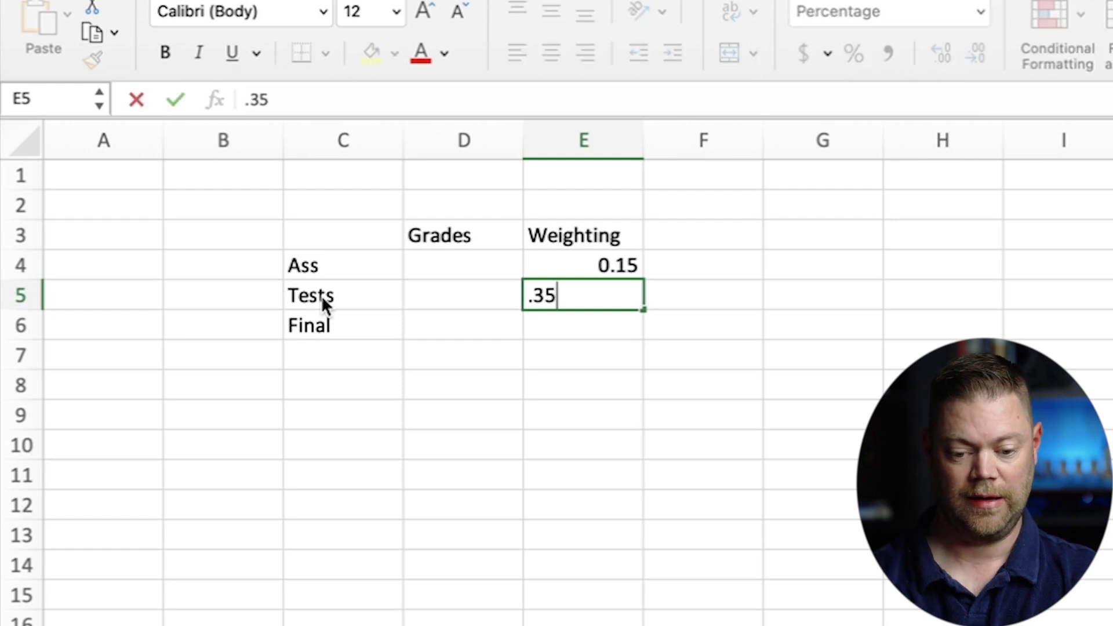
{"action": "key", "text": "Return"}
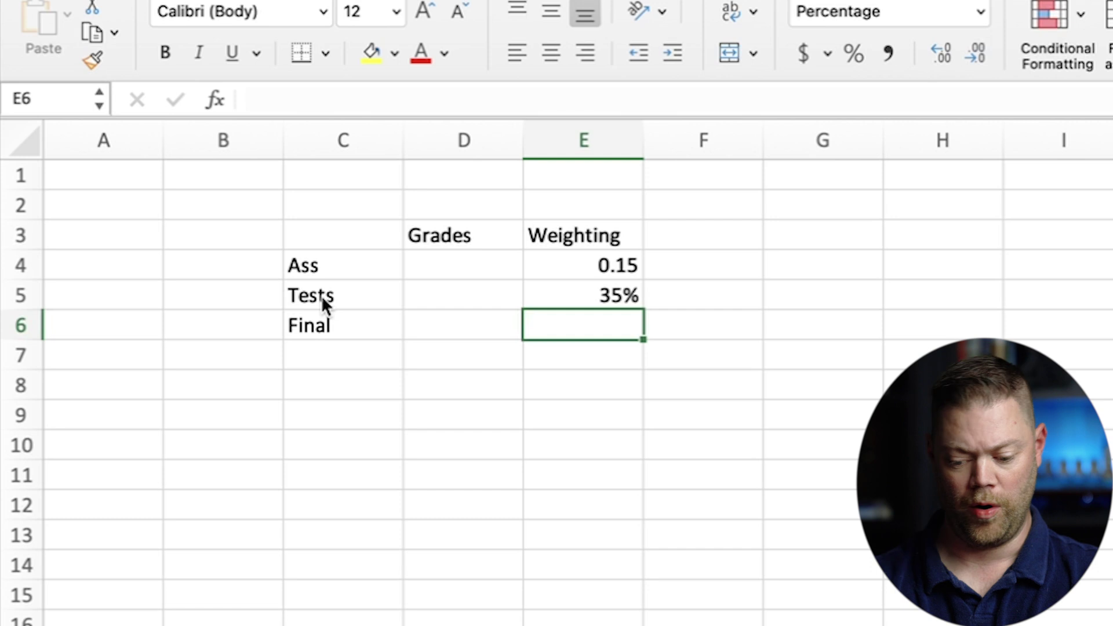
{"action": "type", "text": "50"}
{"action": "key", "text": "Return"}
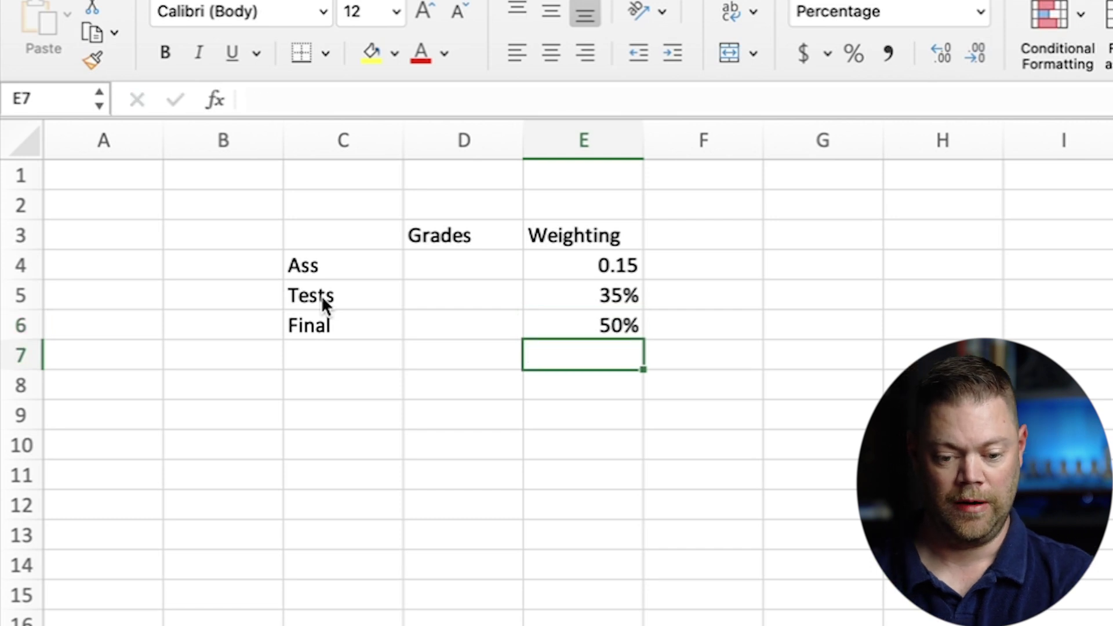
Format the weightings in E4:E6 as percentages
{"action": "left_click_drag", "start_coordinate": [566, 263], "coordinate": [574, 323]}
{"action": "left_click", "coordinate": [851, 57]}
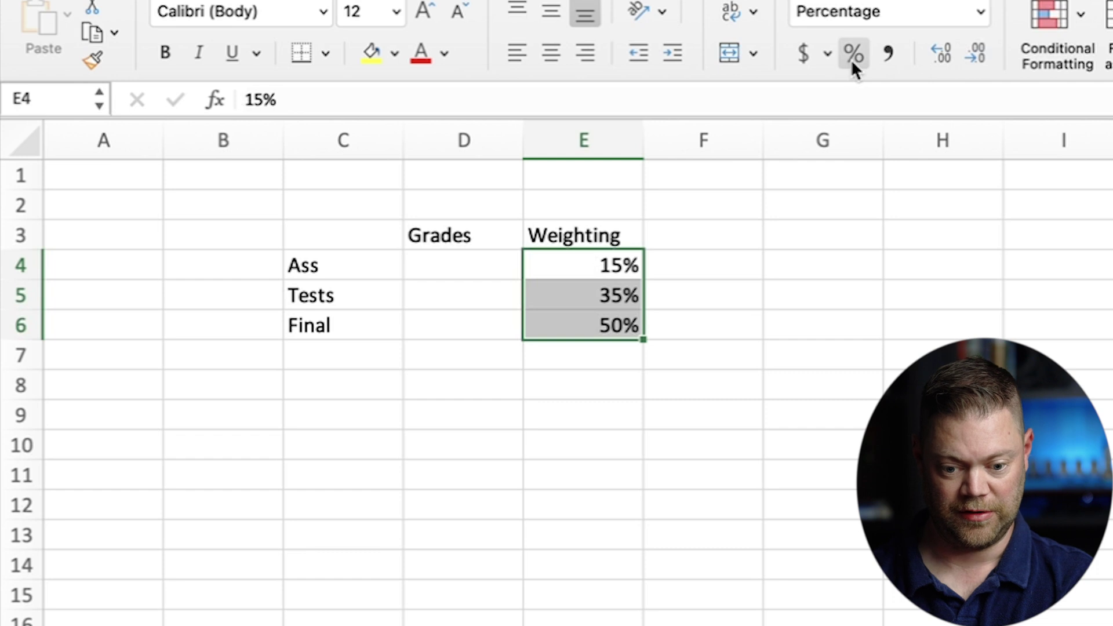
{"action": "left_click", "coordinate": [650, 409]}
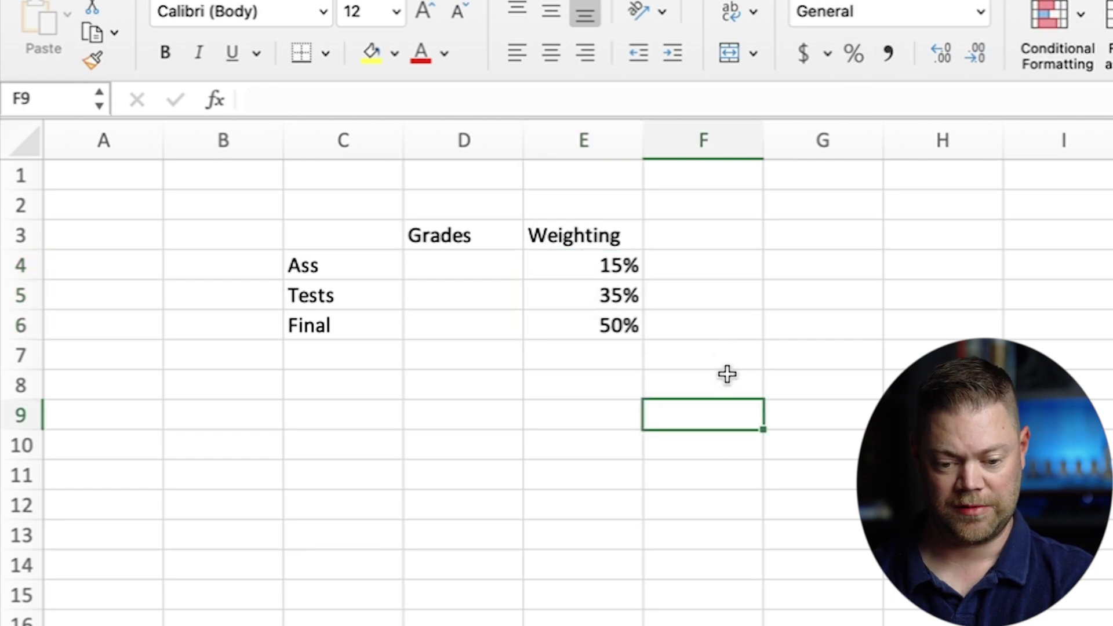
Enter the grades 88 for Ass, 92 for Tests and 75 for Final in D4 to D6
{"action": "left_click", "coordinate": [460, 266]}
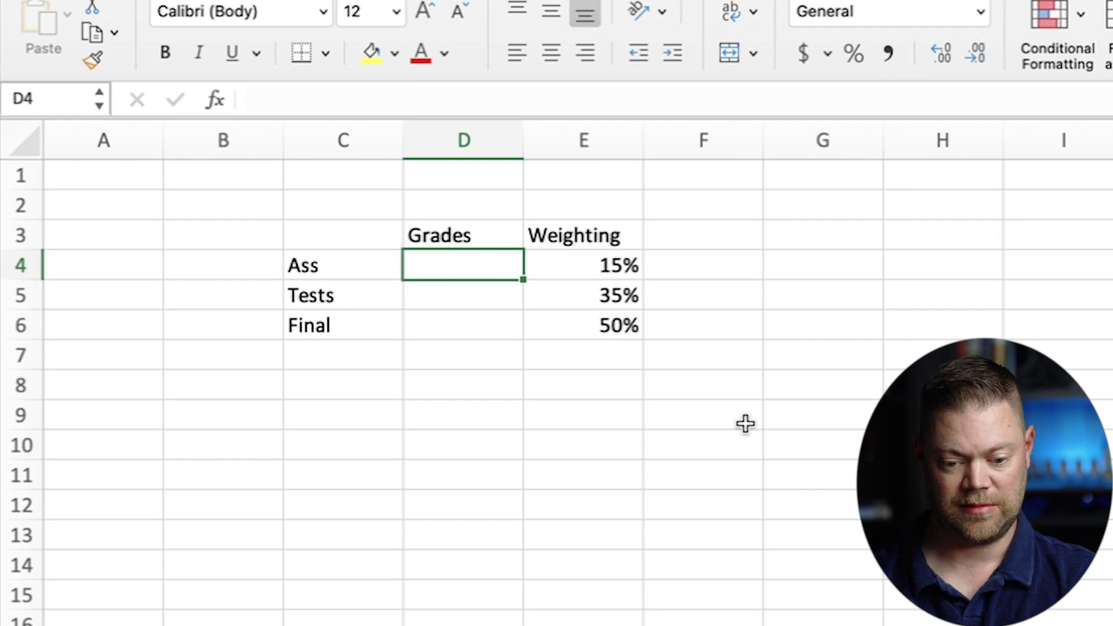
{"action": "type", "text": "88"}
{"action": "key", "text": "Return"}
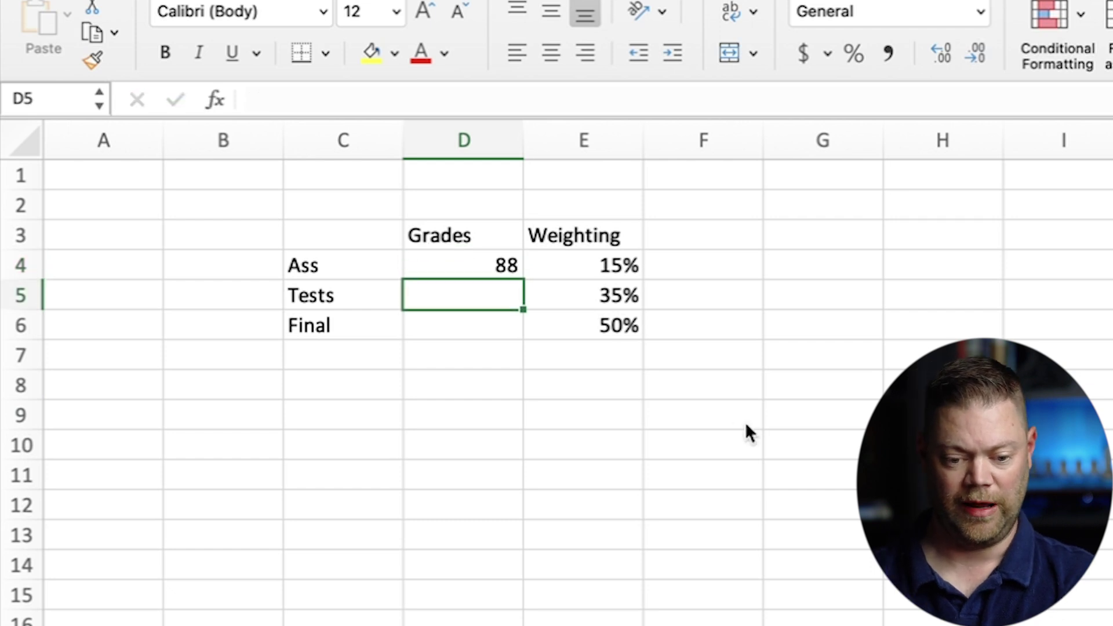
{"action": "type", "text": "92"}
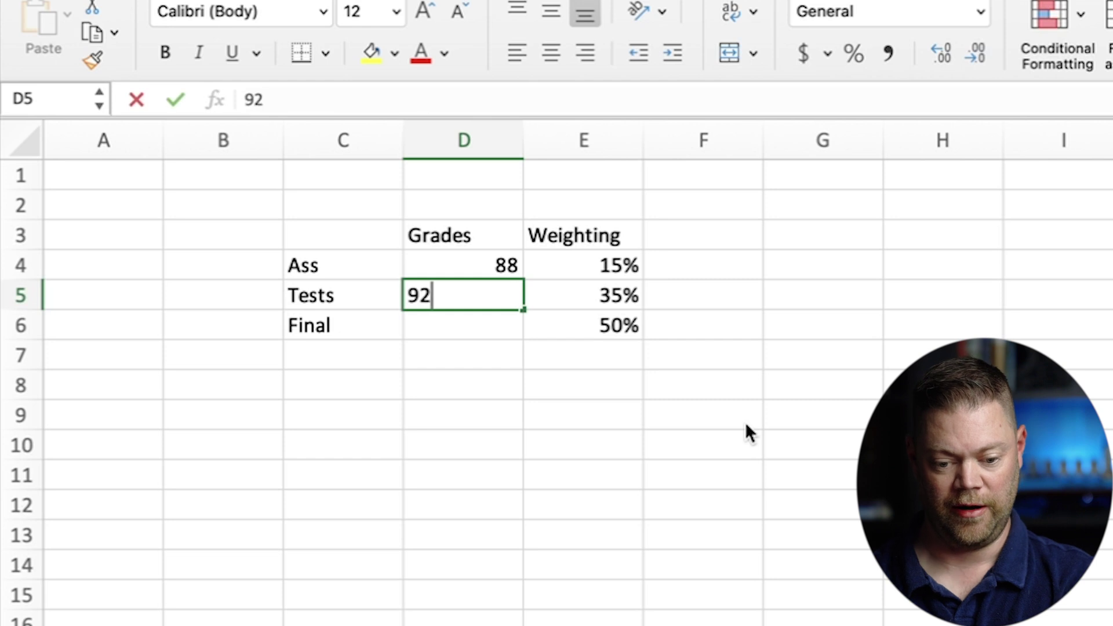
{"action": "key", "text": "Return"}
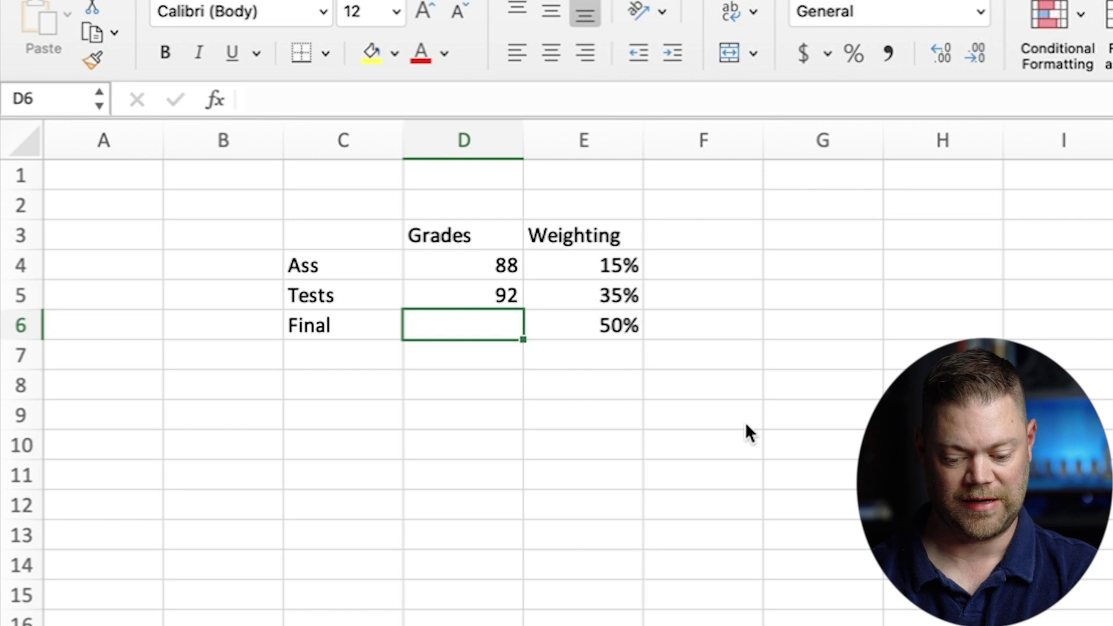
{"action": "type", "text": "75"}
{"action": "key", "text": "Tab"}
Calculate the weighted grade in F4 with =D4*E4 and fill the formula down to F6
{"action": "key", "text": "Tab"}
{"action": "key", "text": "Up"}
{"action": "key", "text": "Up"}
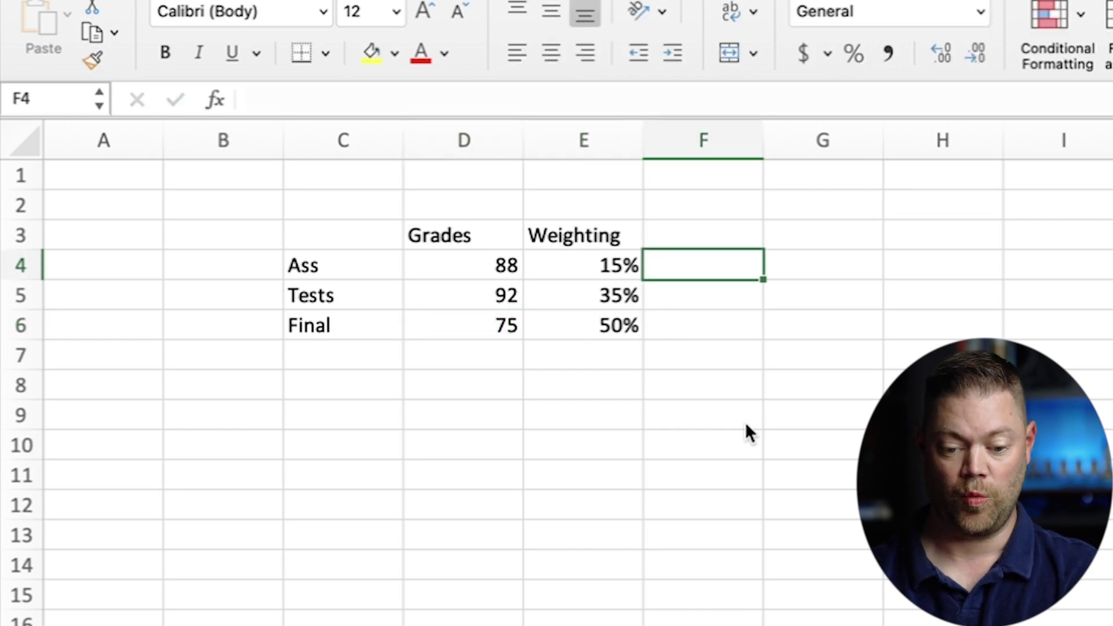
{"action": "type", "text": "="}
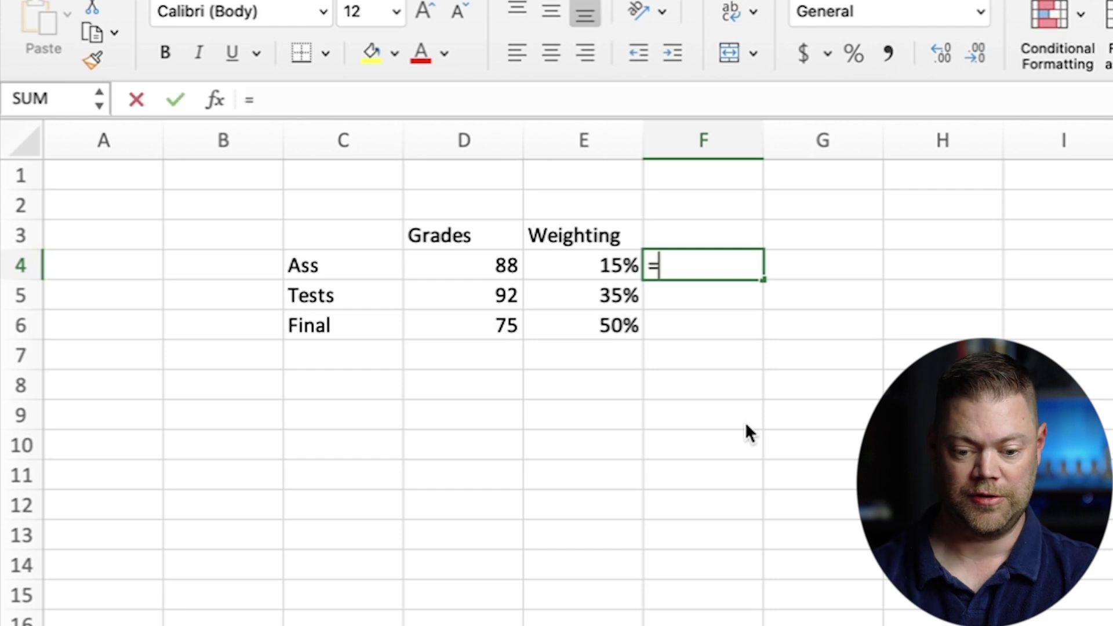
{"action": "left_click", "coordinate": [468, 265]}
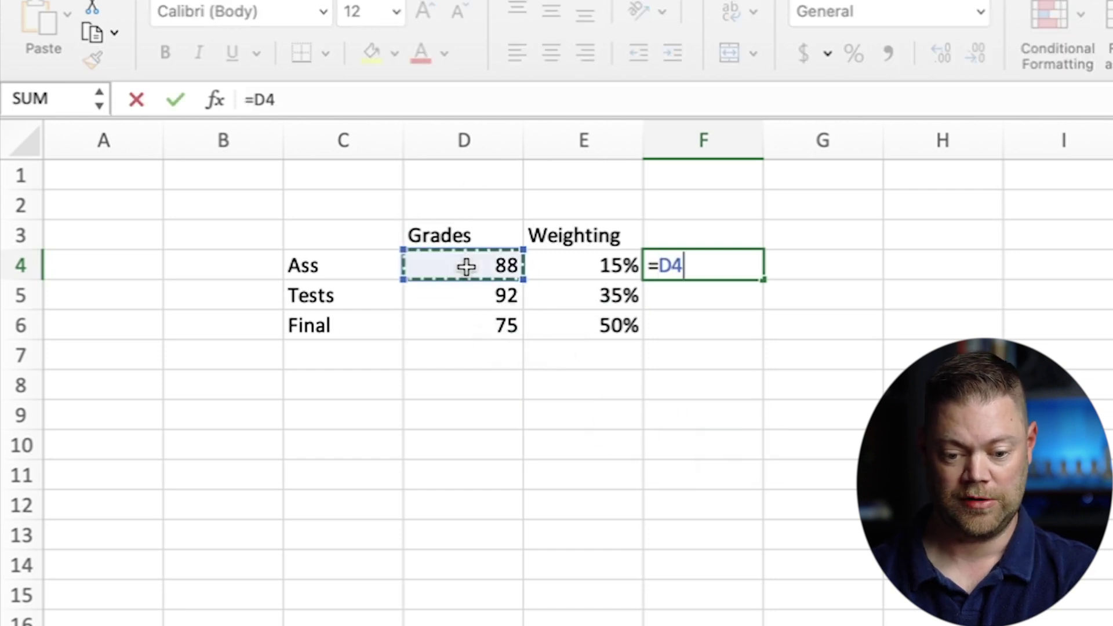
{"action": "type", "text": "&"}
{"action": "key", "text": "BackSpace"}
{"action": "type", "text": "*"}
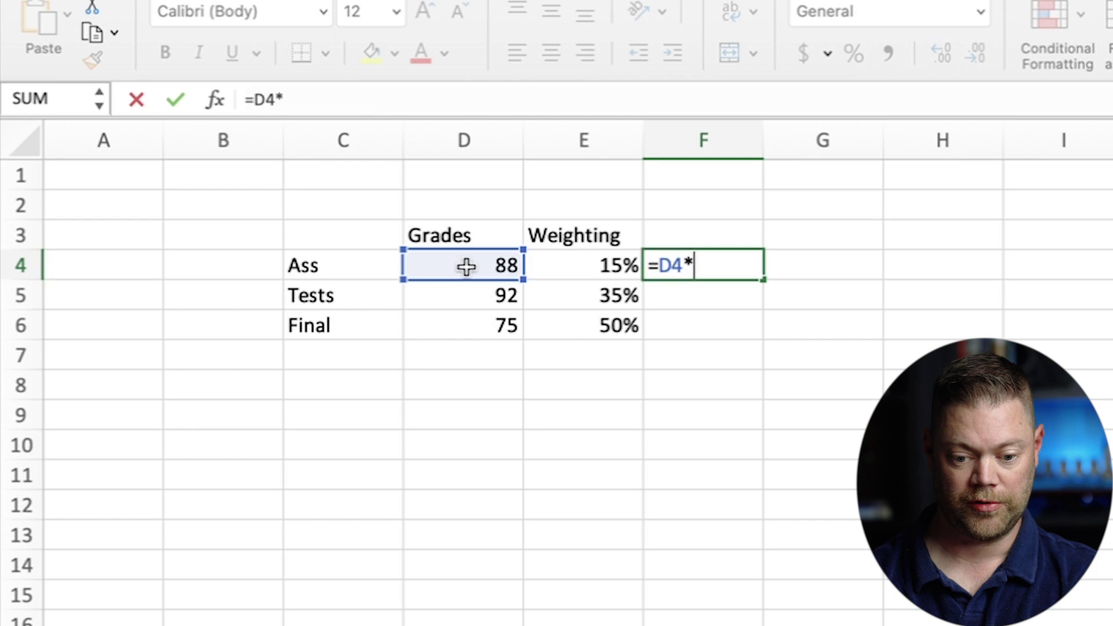
{"action": "left_click", "coordinate": [610, 265]}
{"action": "key", "text": "Return"}
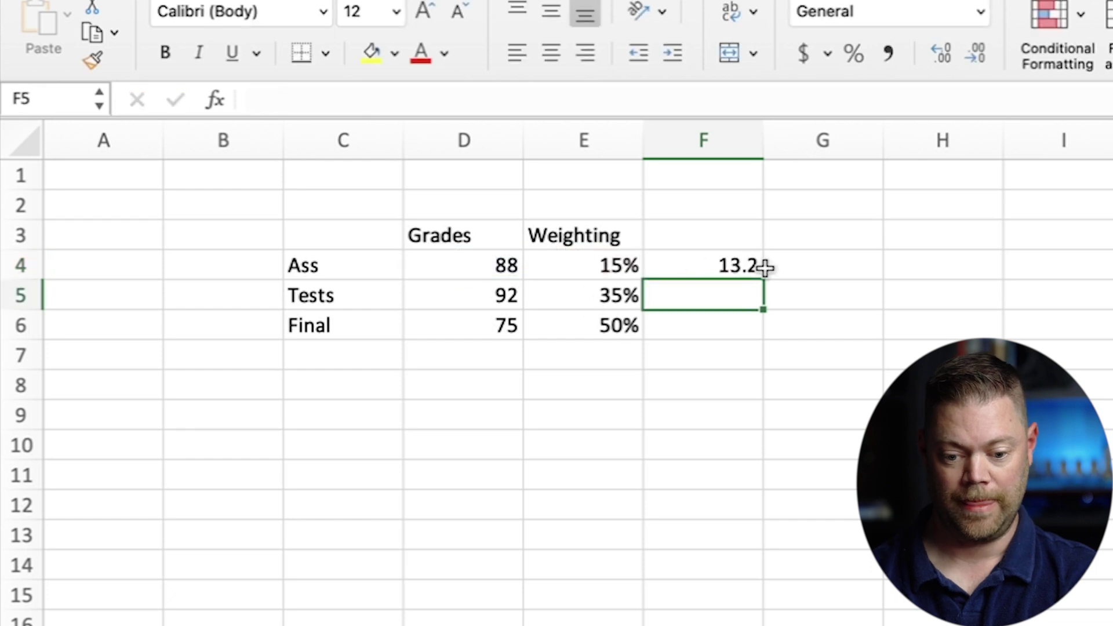
{"action": "left_click", "coordinate": [748, 267]}
{"action": "left_click_drag", "start_coordinate": [766, 283], "coordinate": [747, 344]}
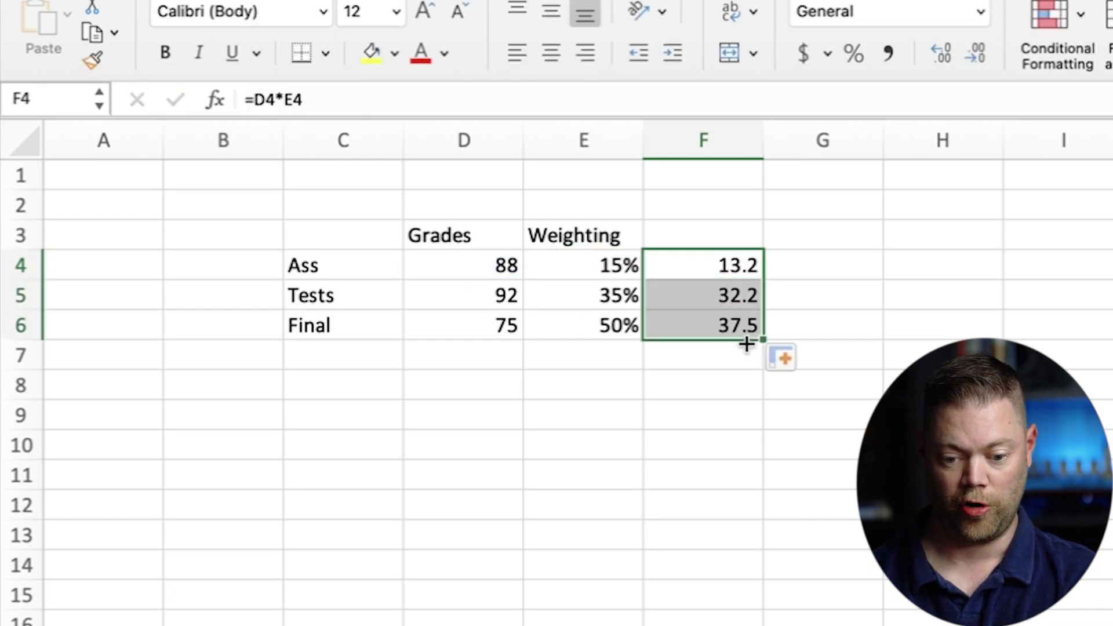
Total the weighted grades in F7 with a SUM of F4:F6
{"action": "left_click", "coordinate": [696, 358]}
{"action": "type", "text": "=sum("}
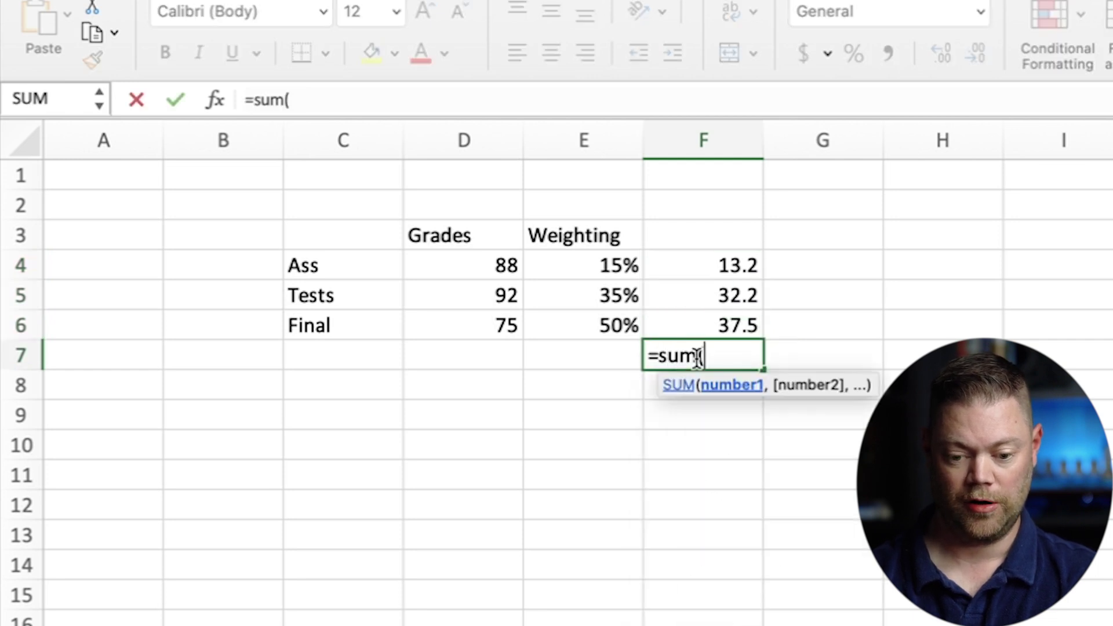
{"action": "left_click_drag", "start_coordinate": [750, 270], "coordinate": [715, 323]}
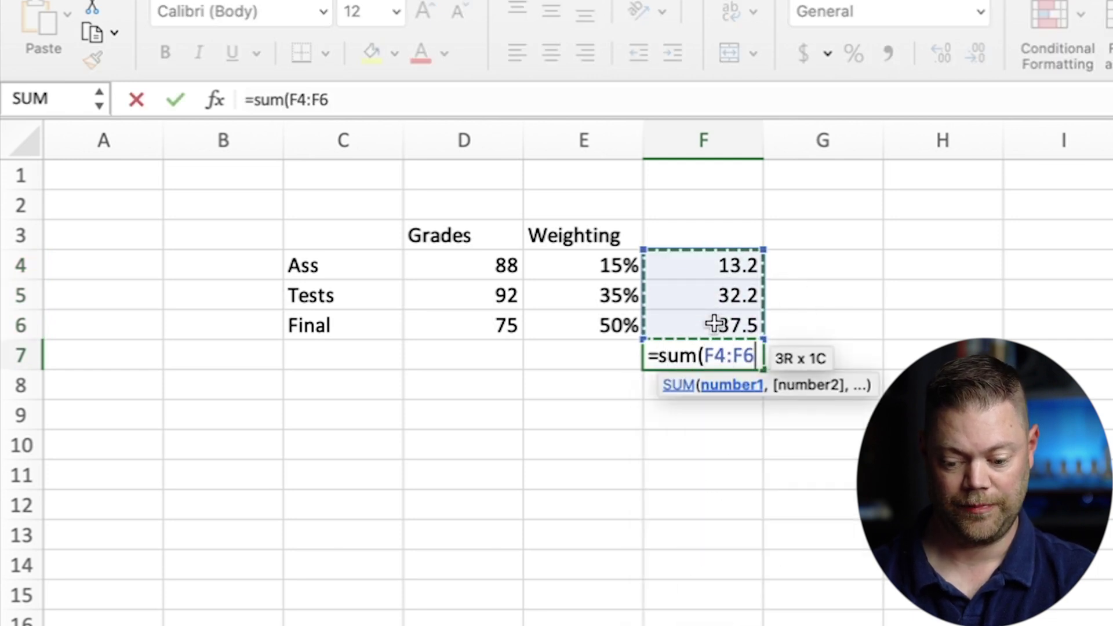
{"action": "key", "text": "Return"}
{"action": "left_click", "coordinate": [736, 362]}
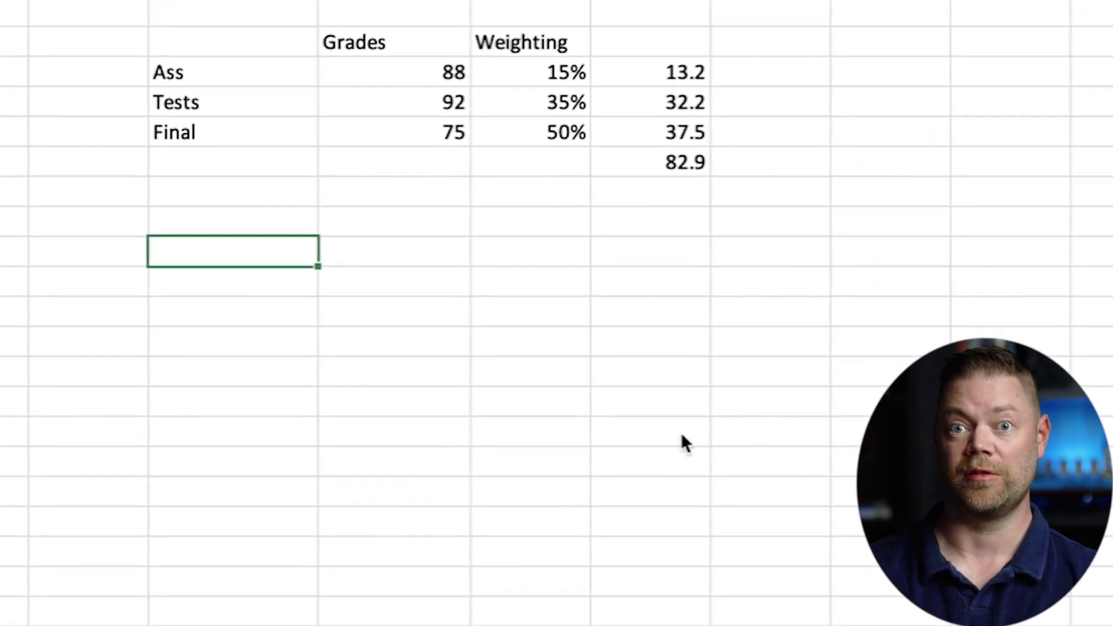
Start a list in C10 with the heading Tenant, followed by Pole Dancing and Golf Cart beneath it
{"action": "type", "text": "Tenant"}
{"action": "key", "text": "Return"}
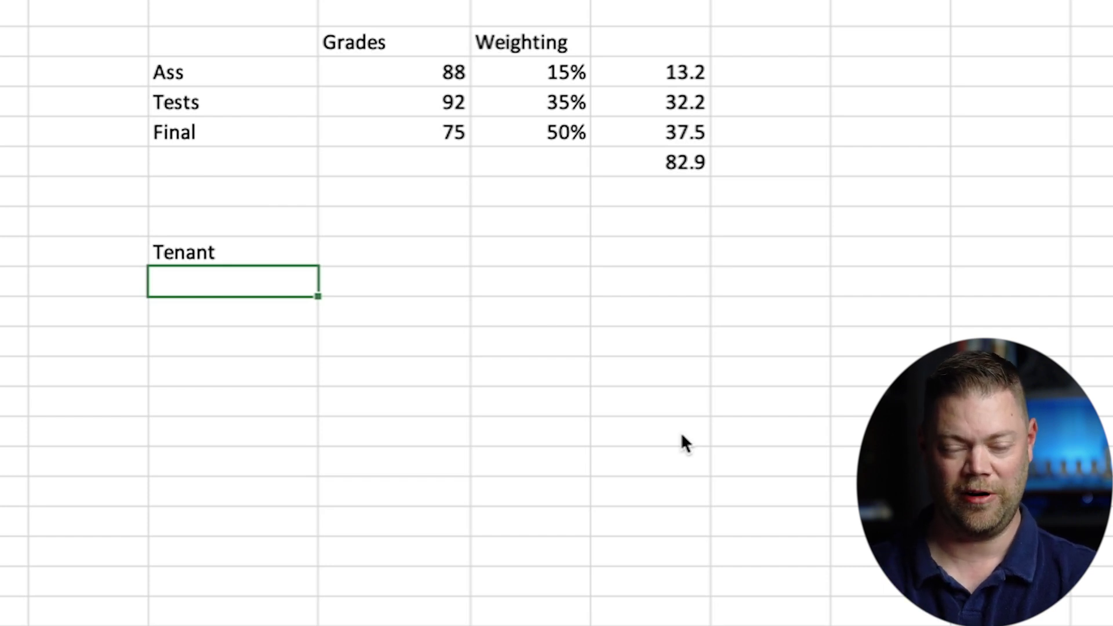
{"action": "type", "text": "Pole "}
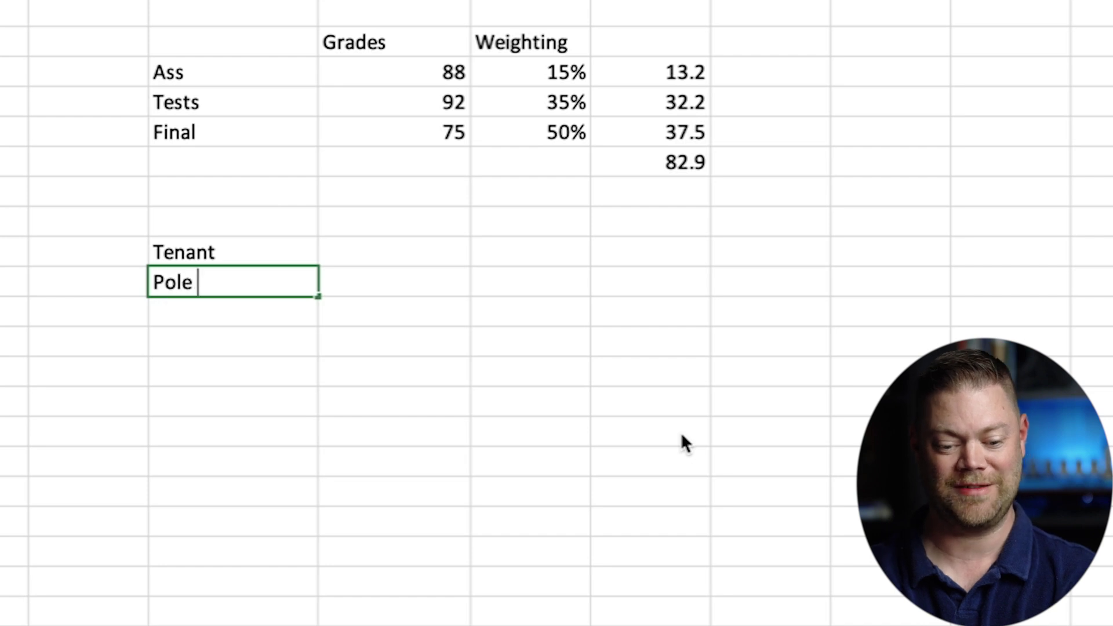
{"action": "type", "text": "Dancing"}
{"action": "key", "text": "Return"}
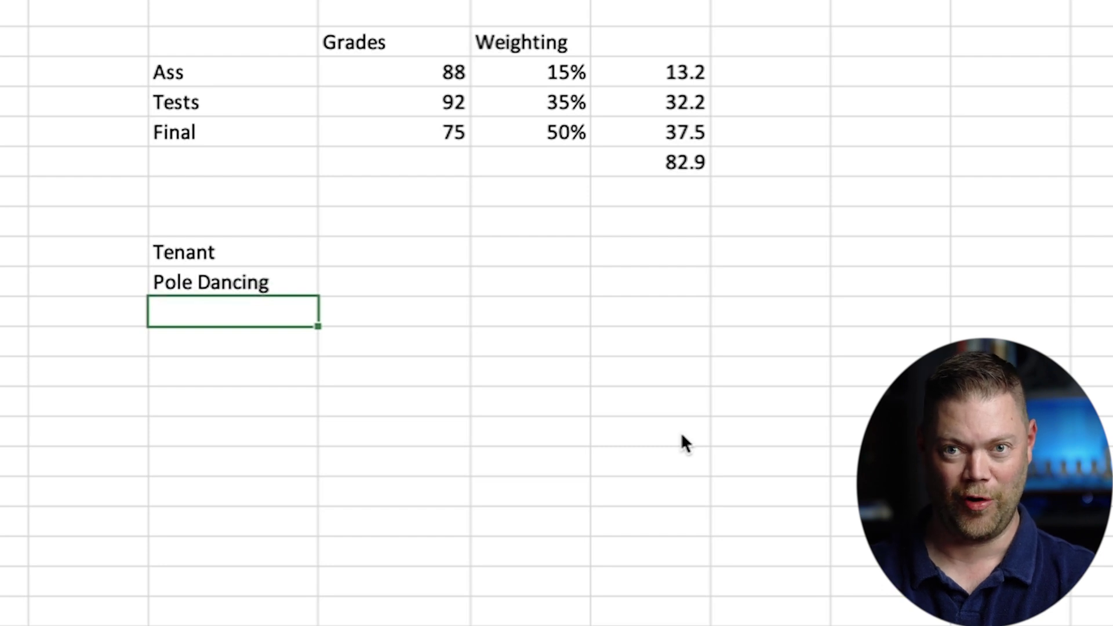
{"action": "type", "text": "Golf C"}
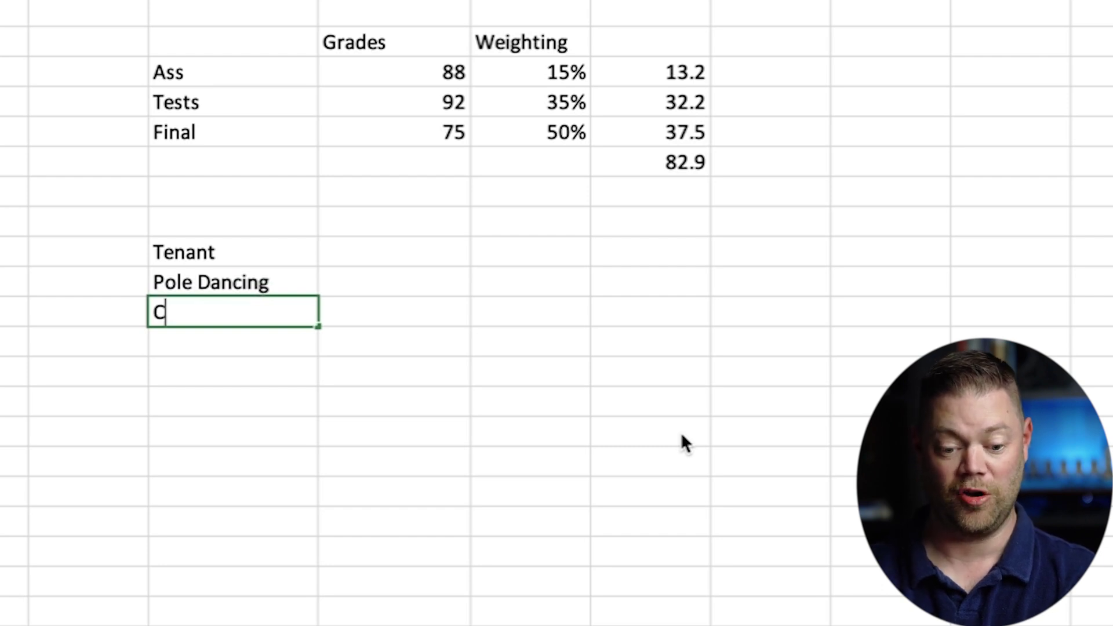
{"action": "type", "text": "art"}
{"action": "key", "text": "Return"}
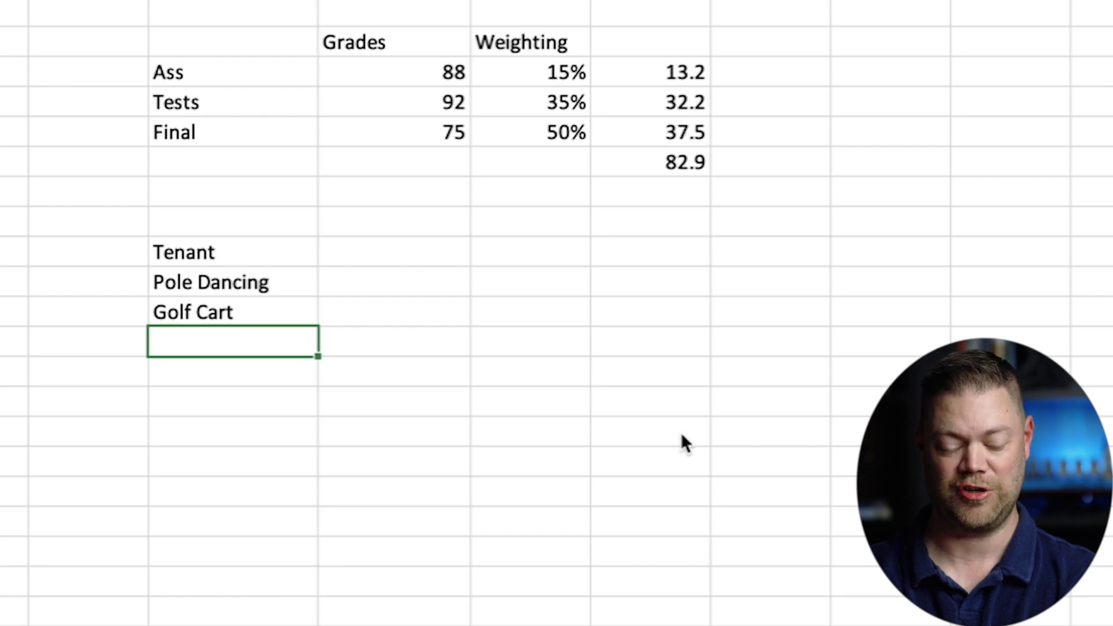
Add the tenants O/W Dogs, Doggy Cares and Church to the list in C13 to C15
{"action": "type", "text": "O/W G"}
{"action": "key", "text": "BackSpace"}
{"action": "type", "text": "Dogs"}
{"action": "key", "text": "Return"}
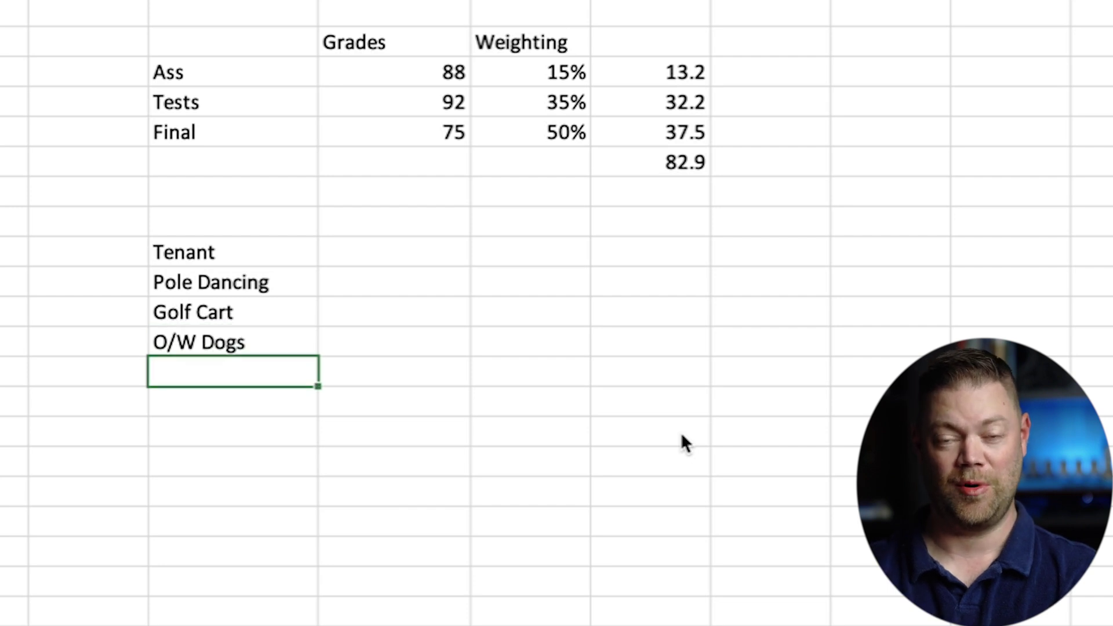
{"action": "type", "text": "Doggy C"}
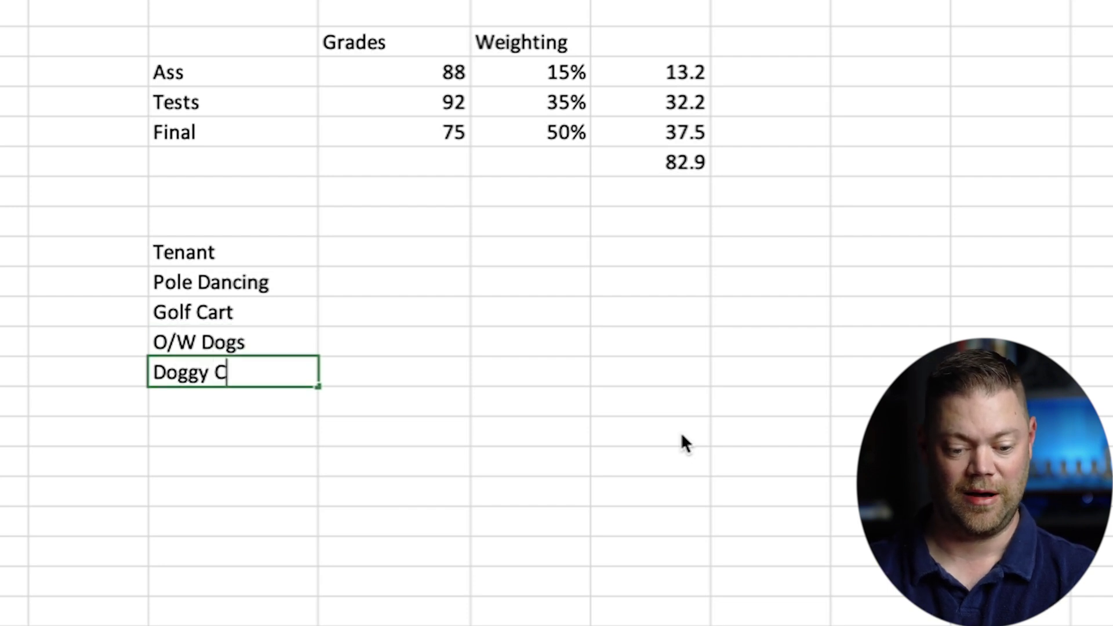
{"action": "type", "text": "ares"}
{"action": "key", "text": "Return"}
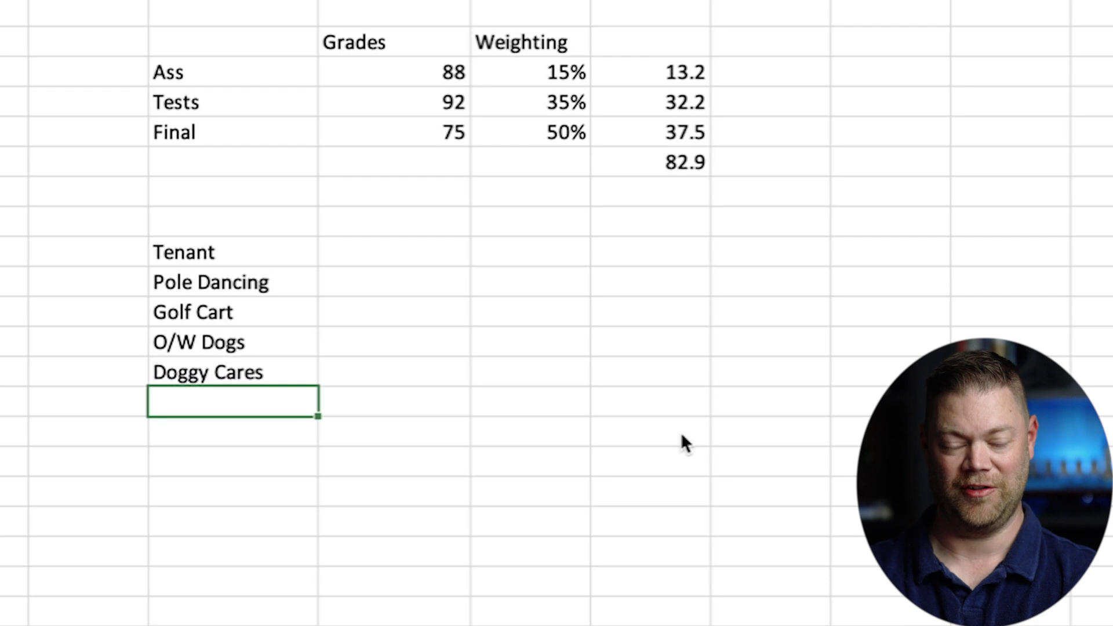
{"action": "type", "text": "Church"}
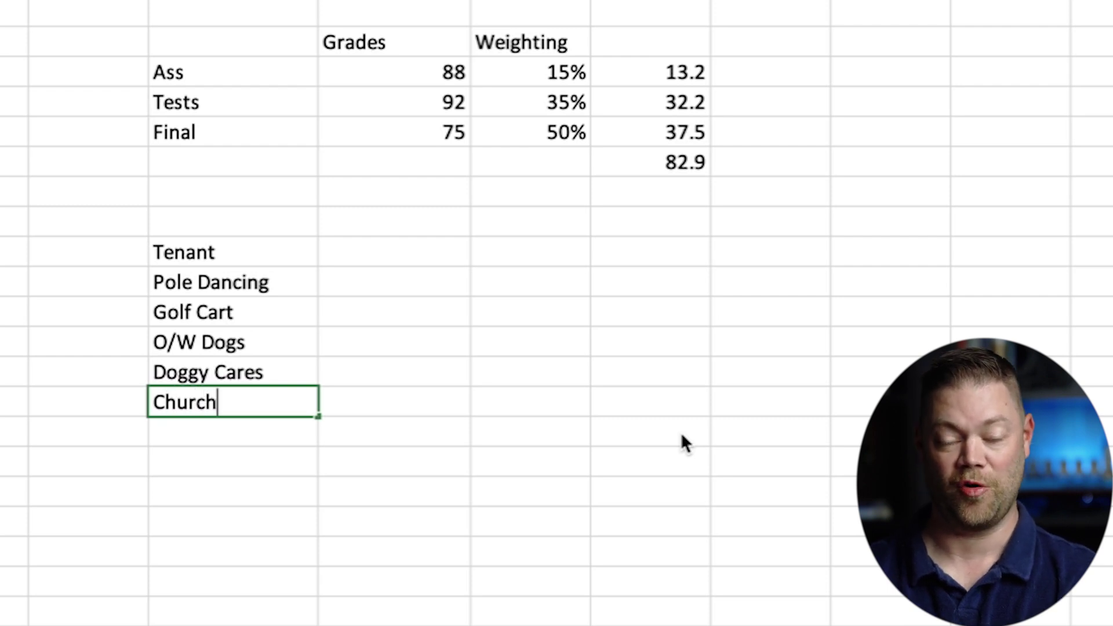
{"action": "key", "text": "Tab"}
Add the column headings Square Footage in D10 and Rent / SF in E10 of the tenant table
{"action": "key", "text": "Up"}
{"action": "key", "text": "Up"}
{"action": "key", "text": "Up"}
{"action": "key", "text": "Up"}
{"action": "key", "text": "Up"}
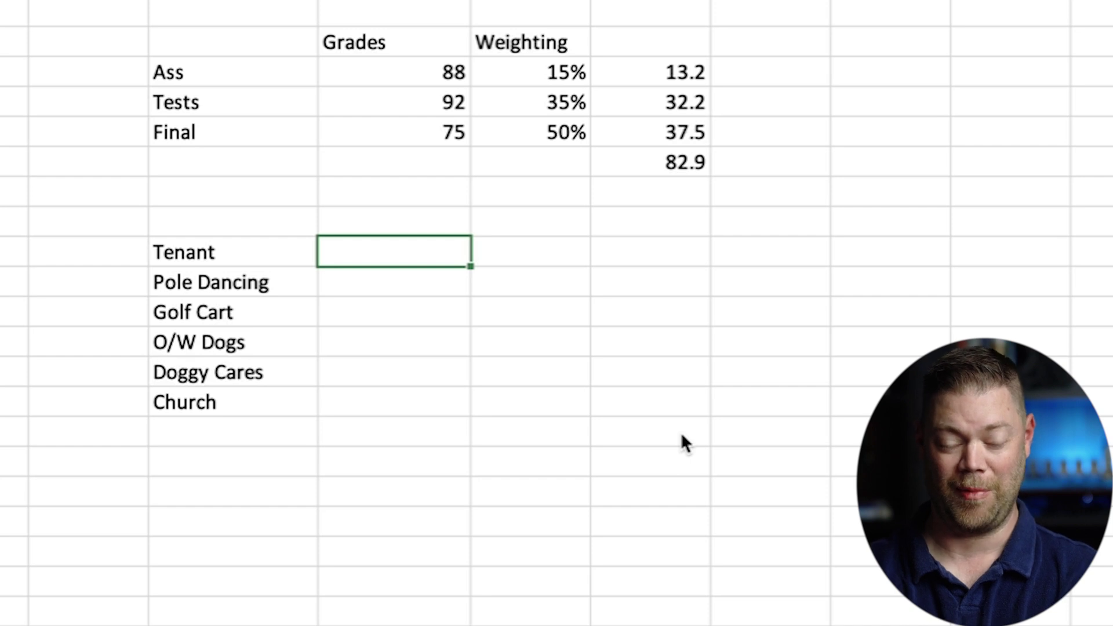
{"action": "type", "text": "S"}
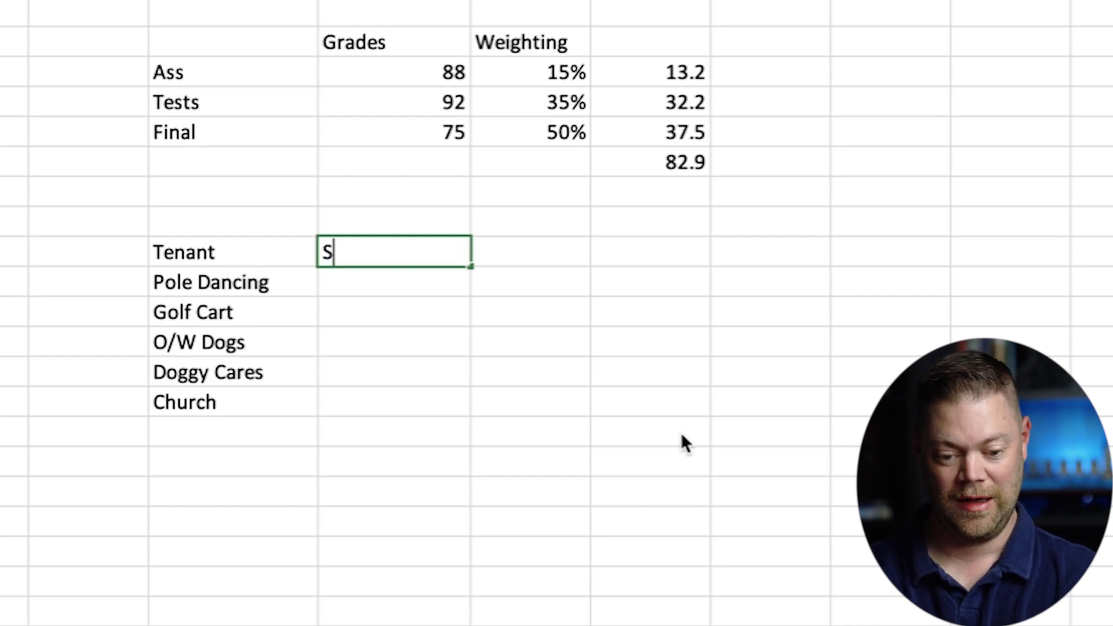
{"action": "type", "text": "quare Footage"}
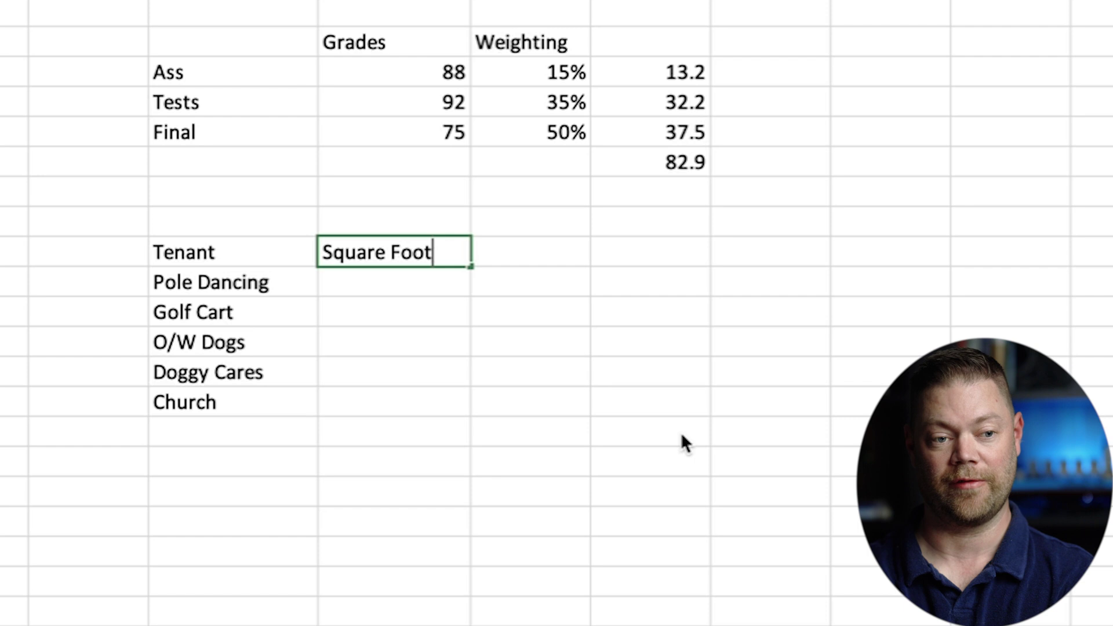
{"action": "key", "text": "Return"}
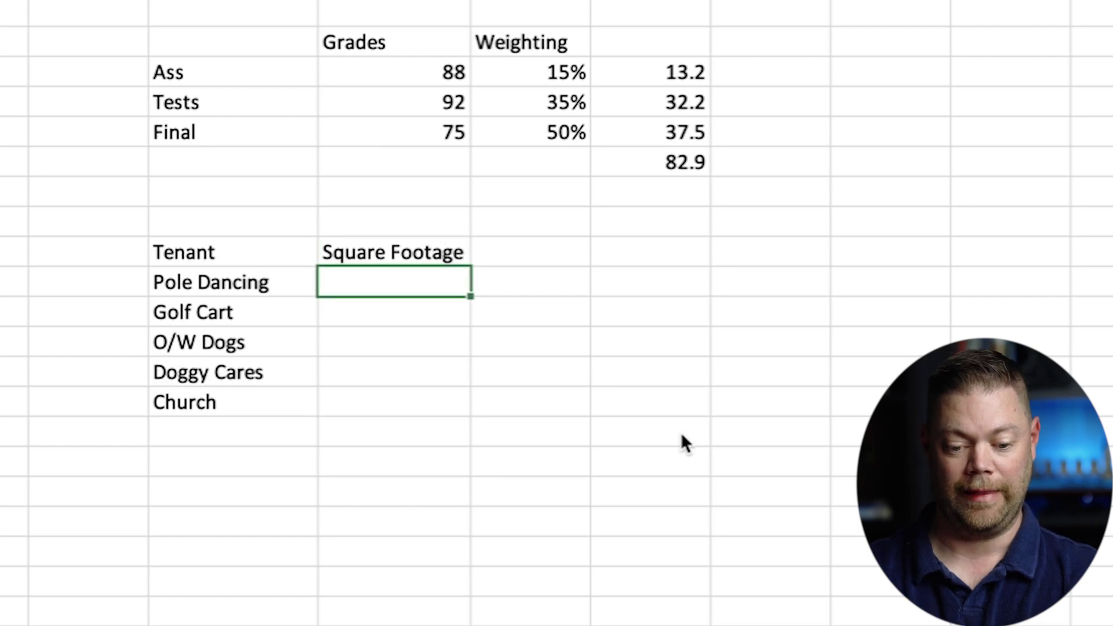
{"action": "key", "text": "Right"}
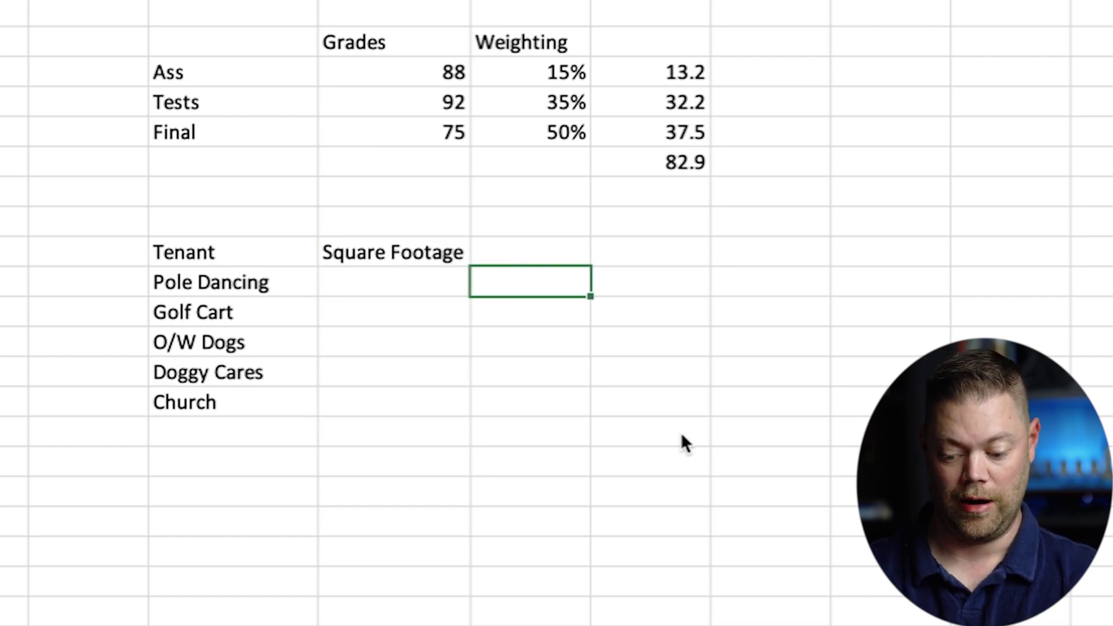
{"action": "key", "text": "Up"}
{"action": "type", "text": "Rent / SF"}
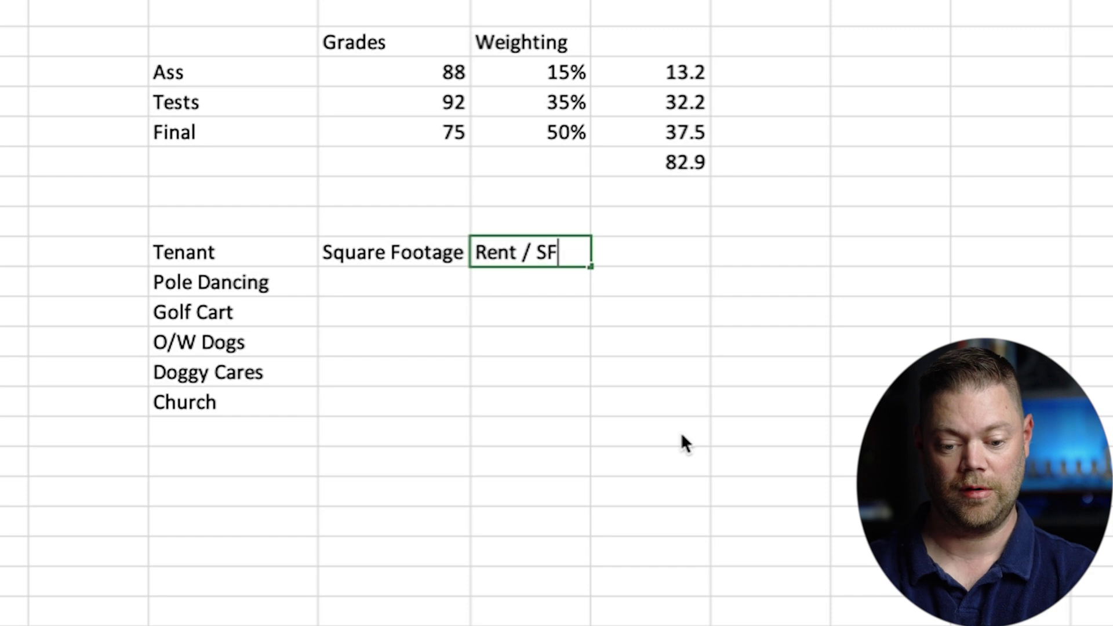
{"action": "key", "text": "Return"}
Enter the square footages 2000, 5000, 1500, 4000 and 20000 for the five tenants in D11 to D15
{"action": "key", "text": "Left"}
{"action": "key", "text": "Left"}
{"action": "key", "text": "Right"}
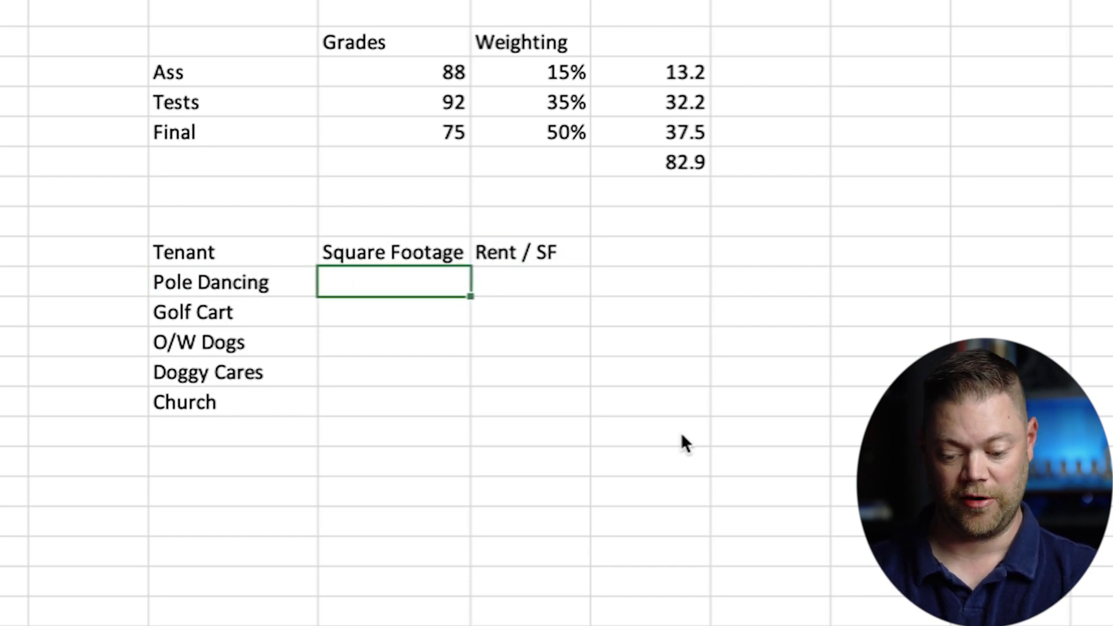
{"action": "type", "text": "2000"}
{"action": "key", "text": "Return"}
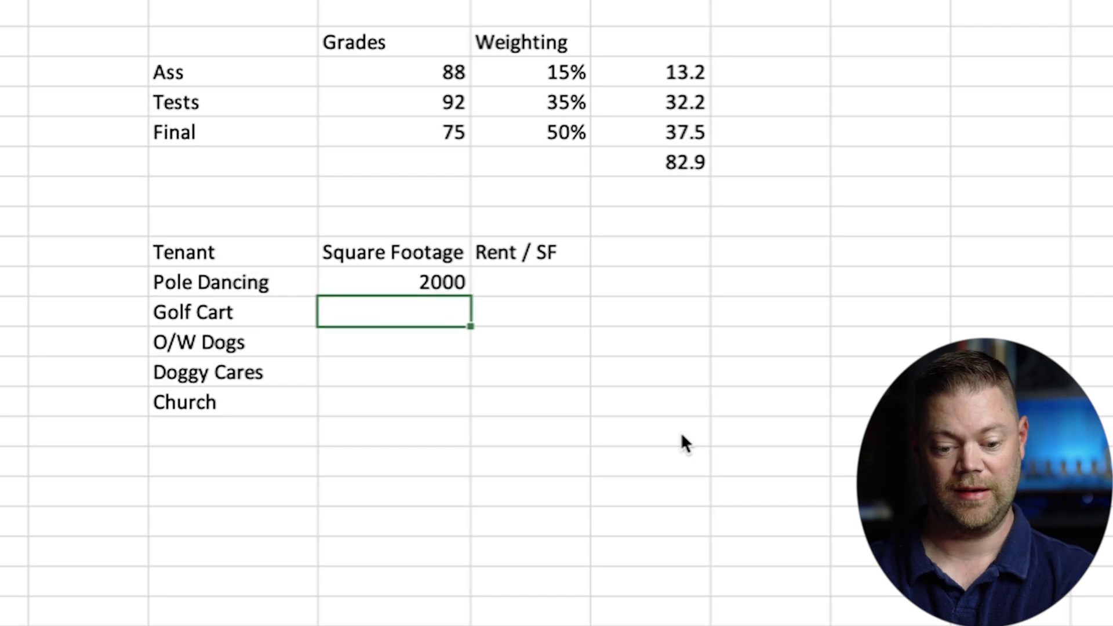
{"action": "type", "text": "5000"}
{"action": "key", "text": "Return"}
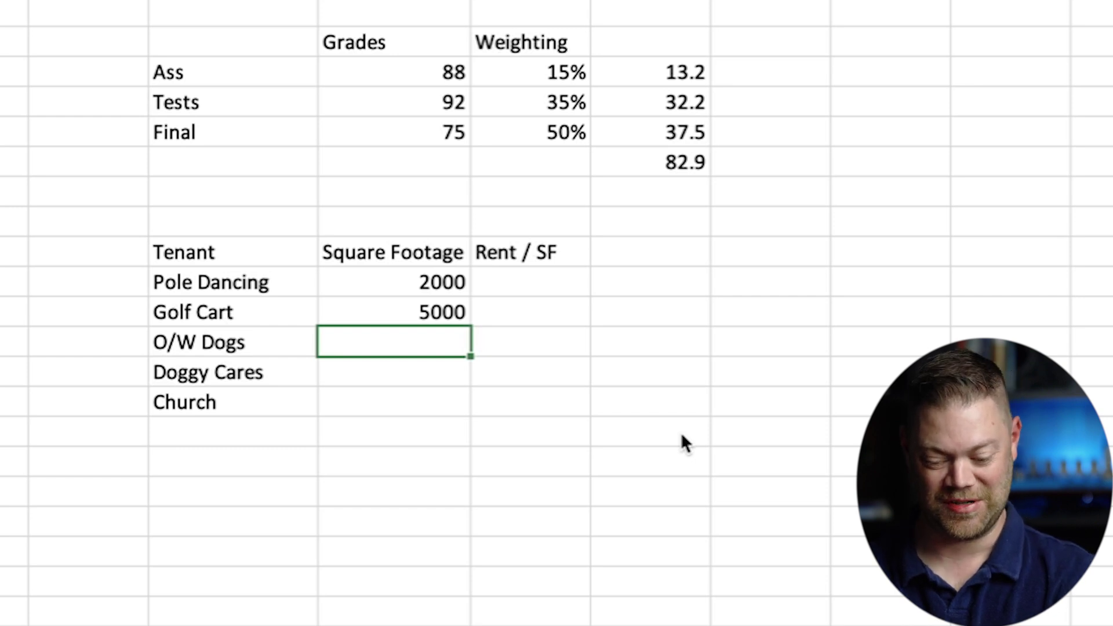
{"action": "type", "text": "1500"}
{"action": "key", "text": "Return"}
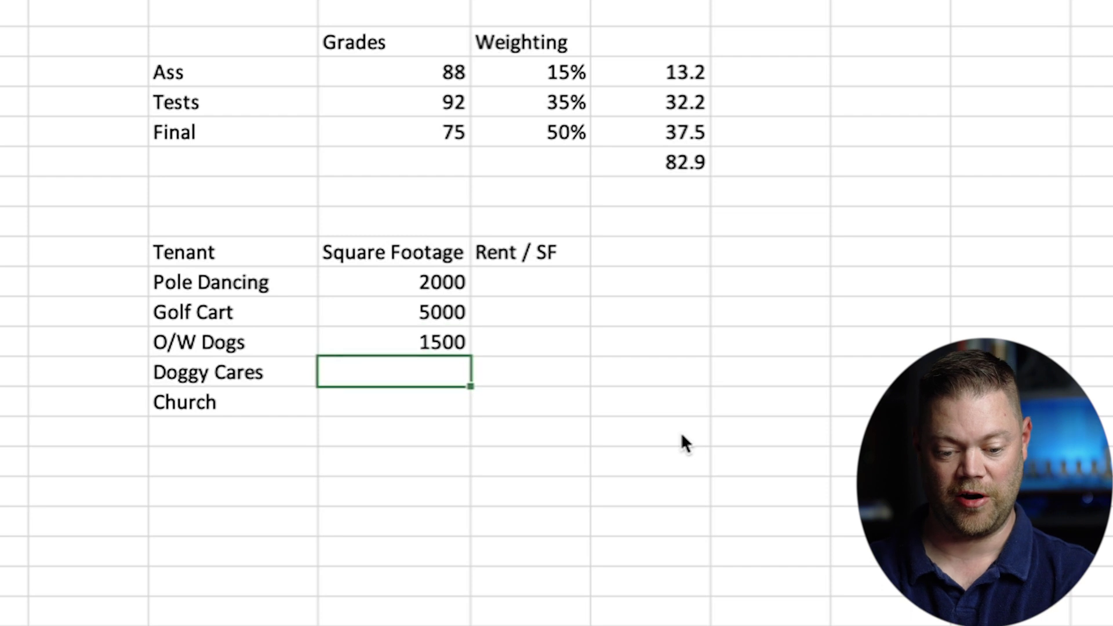
{"action": "type", "text": "4000"}
{"action": "key", "text": "Return"}
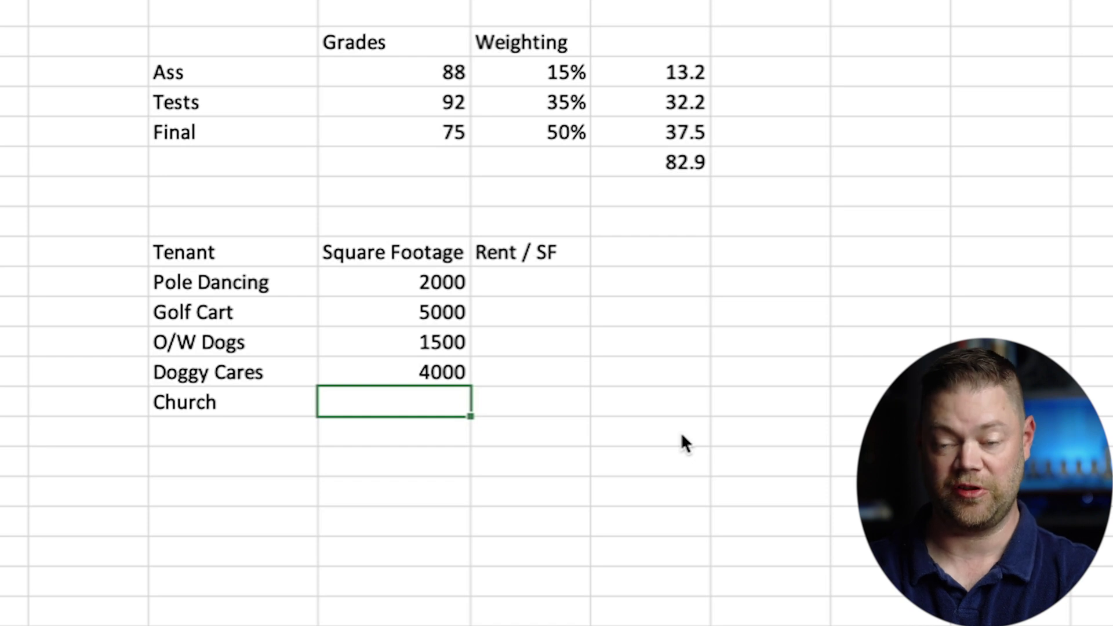
{"action": "type", "text": "20000"}
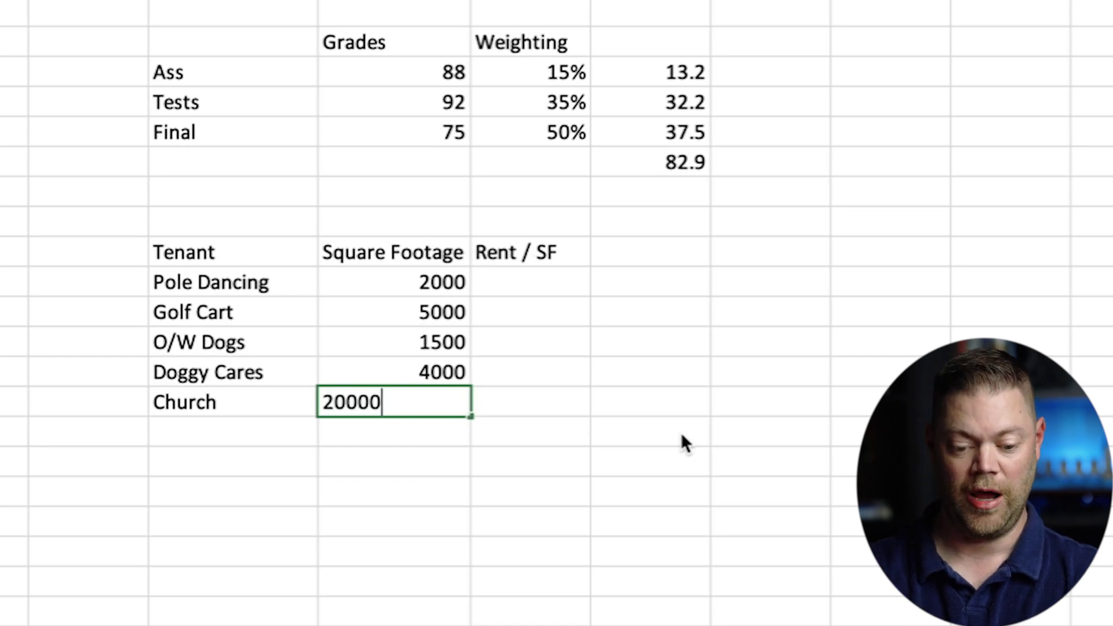
{"action": "key", "text": "Tab"}
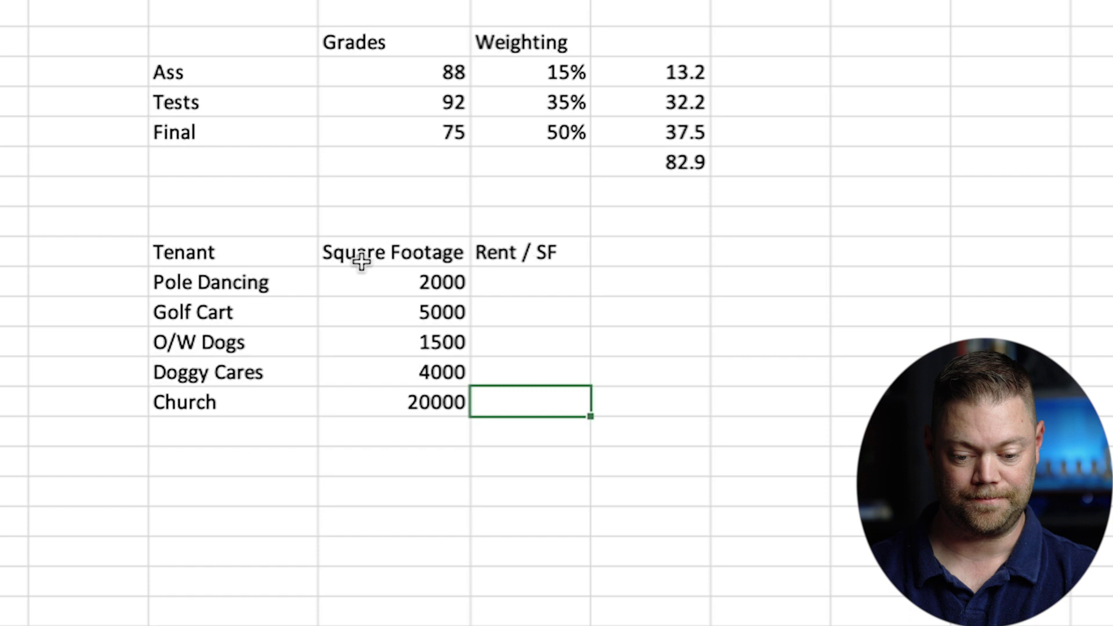
Enter the rents per square foot $8, $10, $11, $15 and $15 in E11 to E15
{"action": "left_click", "coordinate": [559, 283]}
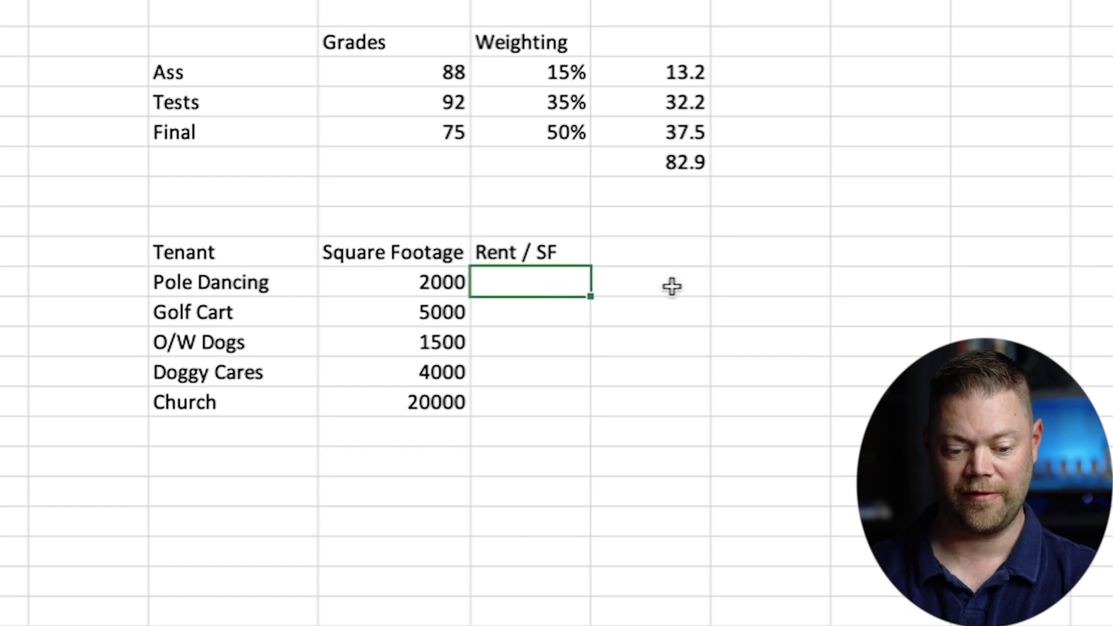
{"action": "type", "text": "$8"}
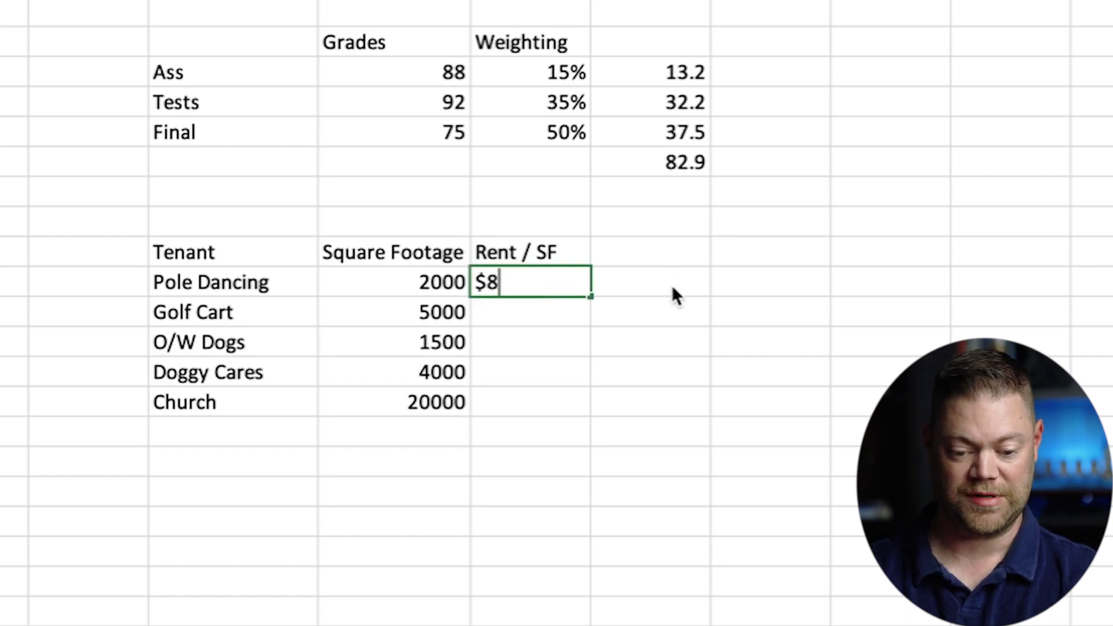
{"action": "key", "text": "Return"}
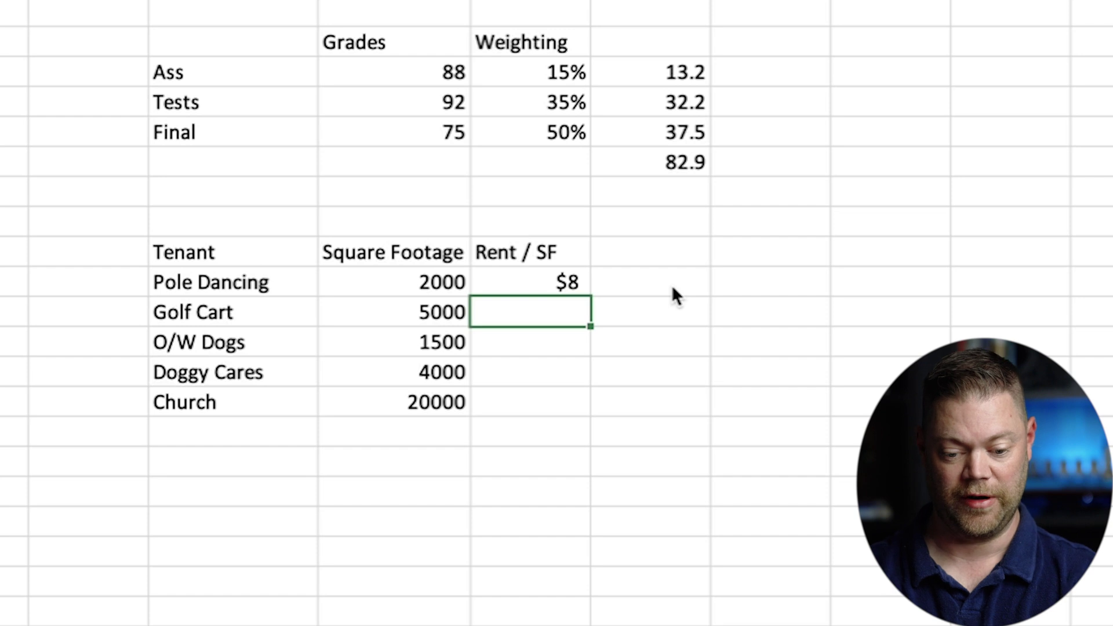
{"action": "type", "text": "$10"}
{"action": "key", "text": "Return"}
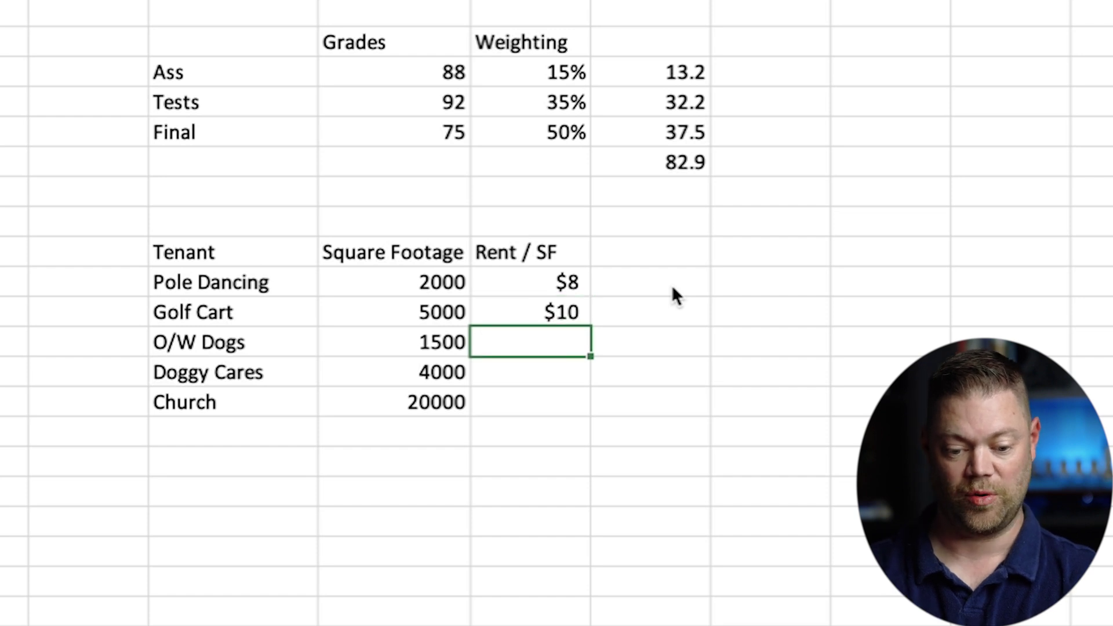
{"action": "type", "text": "$11"}
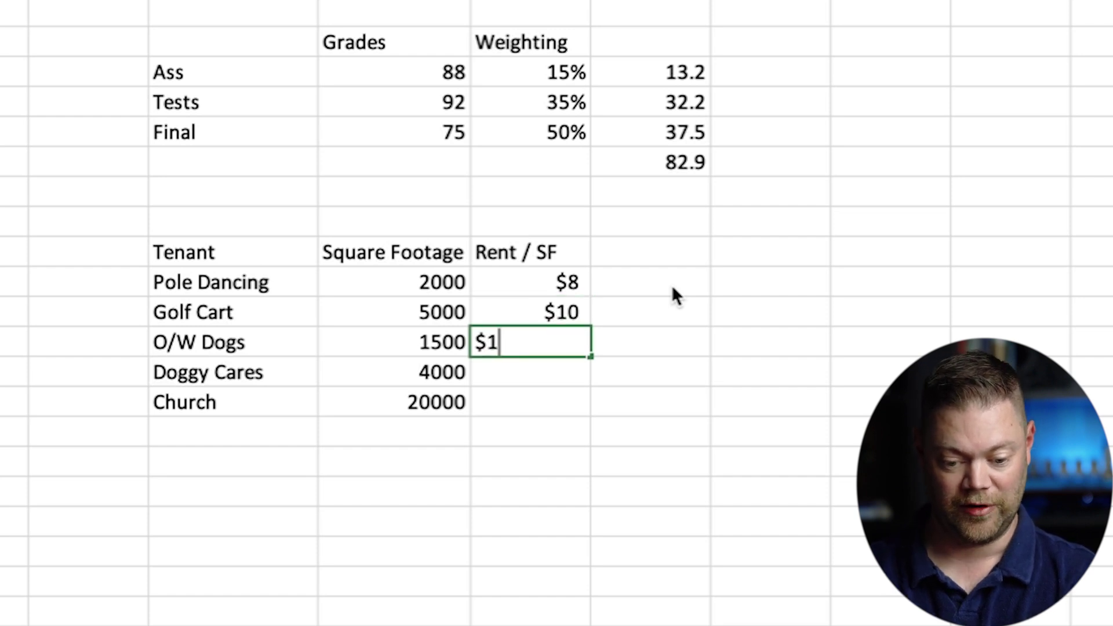
{"action": "key", "text": "Return"}
{"action": "type", "text": "$"}
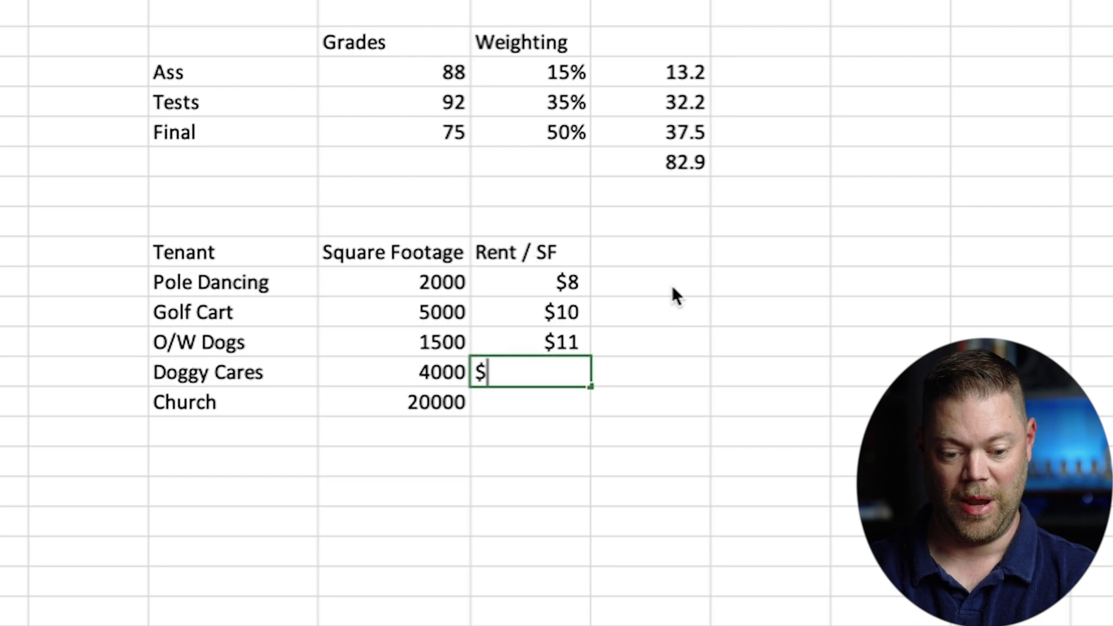
{"action": "type", "text": "15"}
{"action": "key", "text": "Return"}
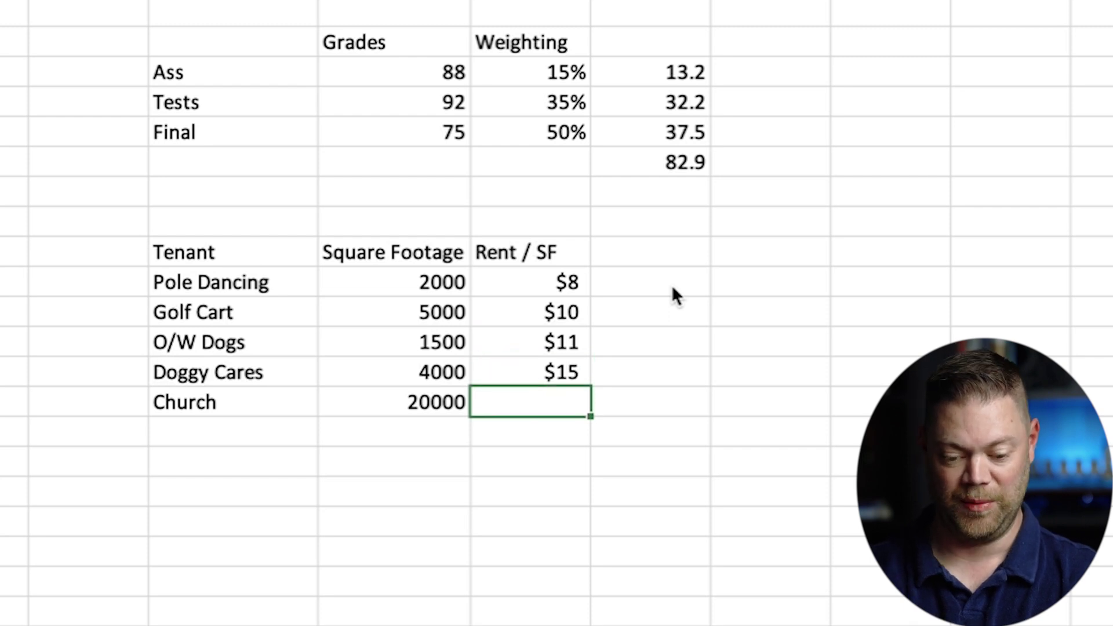
{"action": "type", "text": "$15"}
{"action": "key", "text": "Return"}
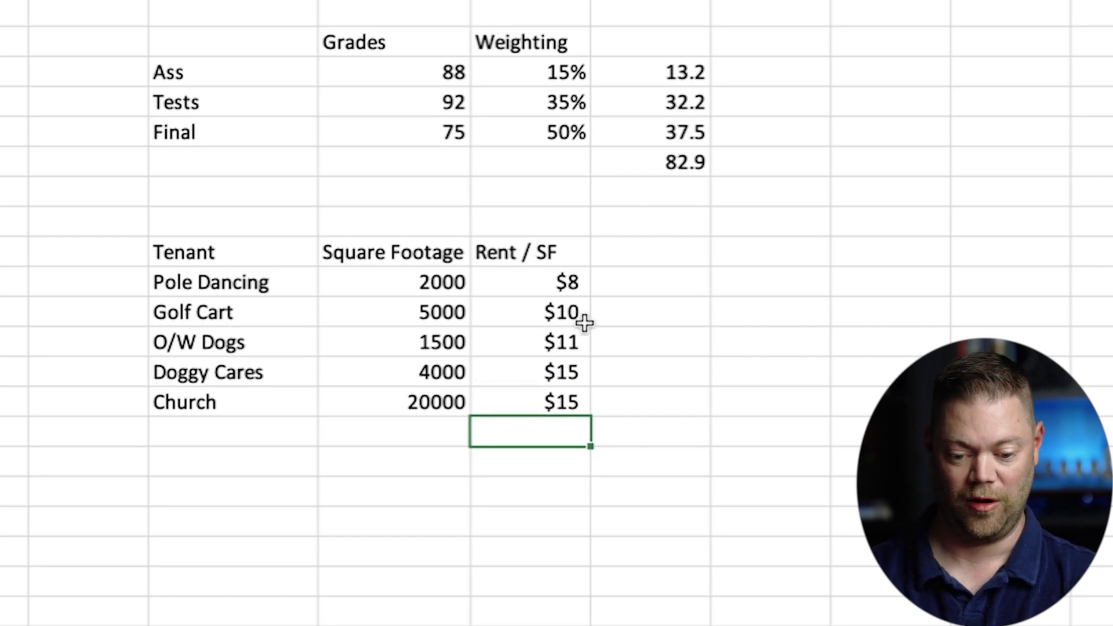
Format the square footages in D11 to D15 with thousands separators and no decimals
{"action": "left_click_drag", "start_coordinate": [444, 282], "coordinate": [419, 397]}
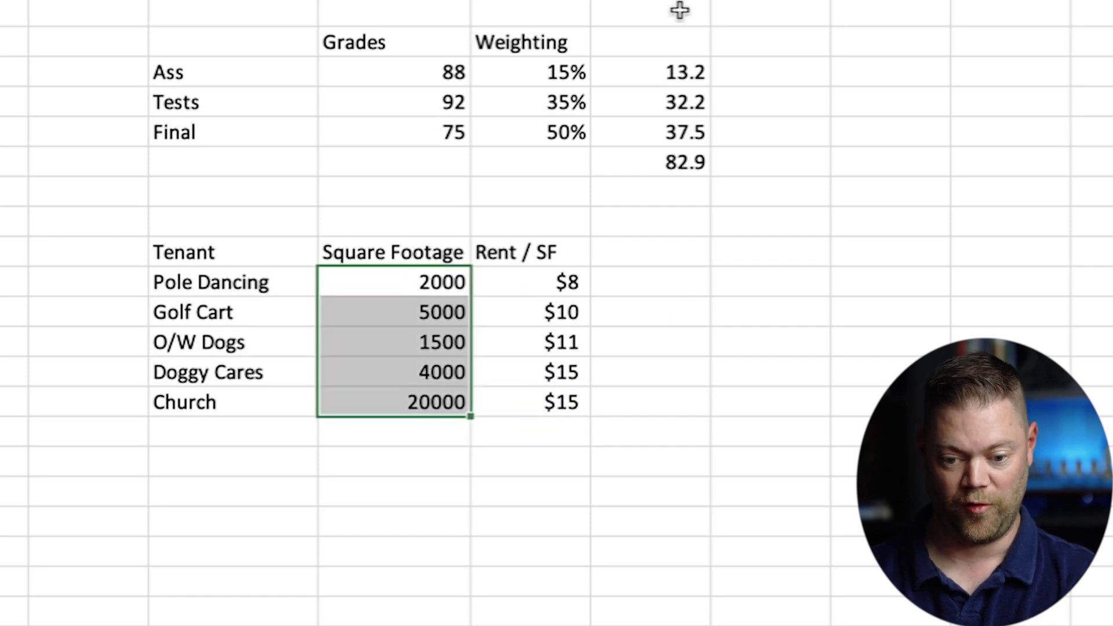
{"action": "key", "text": "ctrl+shift+1"}
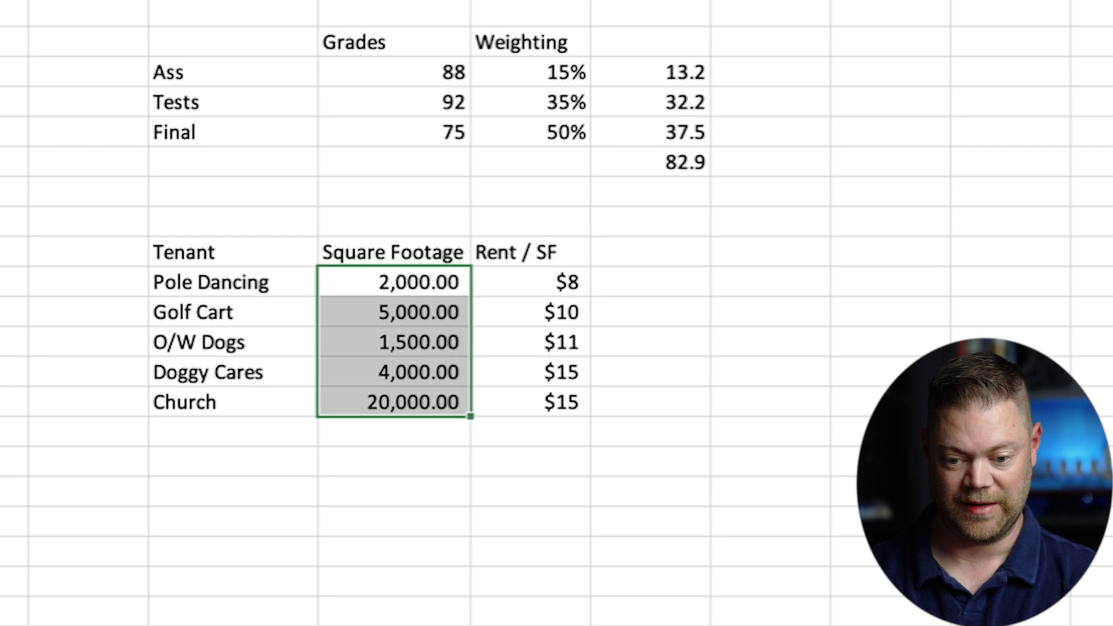
{"action": "key", "text": "alt+h"}
{"action": "key", "text": "9"}
{"action": "key", "text": "alt+h"}
{"action": "key", "text": "9"}
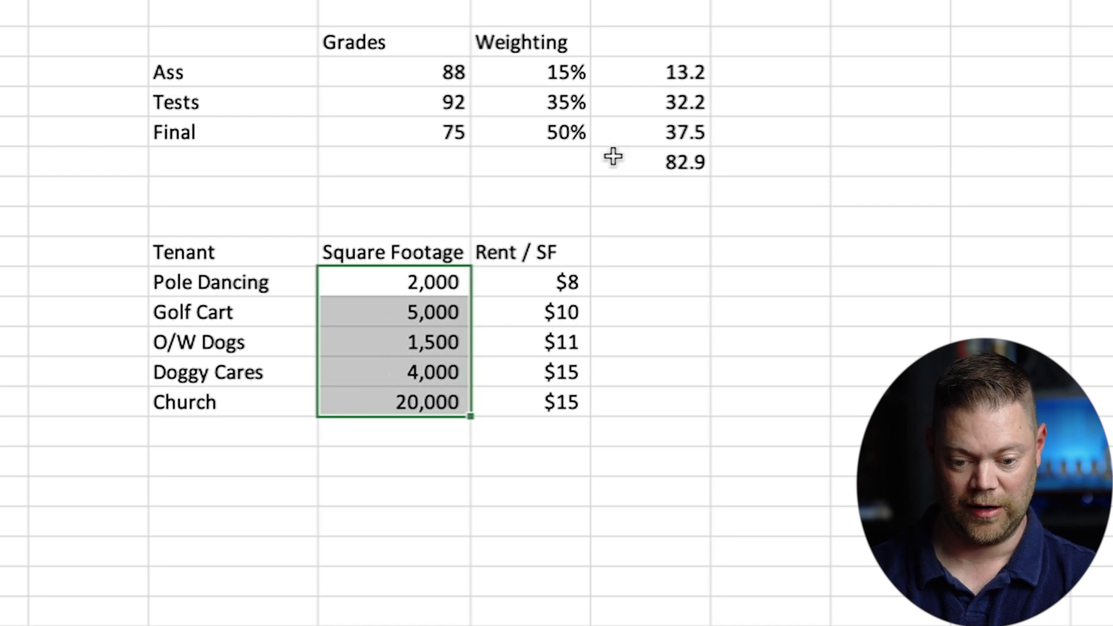
Format the rents in E11 to E15 as dollar accounting values with two decimals
{"action": "left_click_drag", "start_coordinate": [548, 277], "coordinate": [541, 400]}
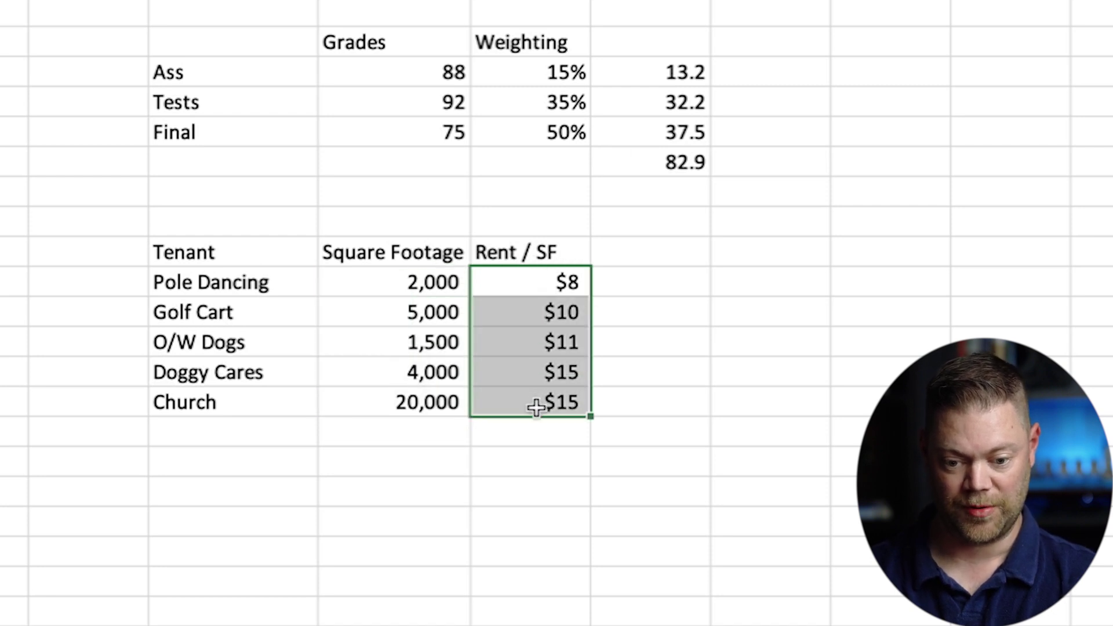
{"action": "key", "text": "alt+h"}
{"action": "key", "text": "a"}
{"action": "key", "text": "n"}
{"action": "key", "text": "Return"}
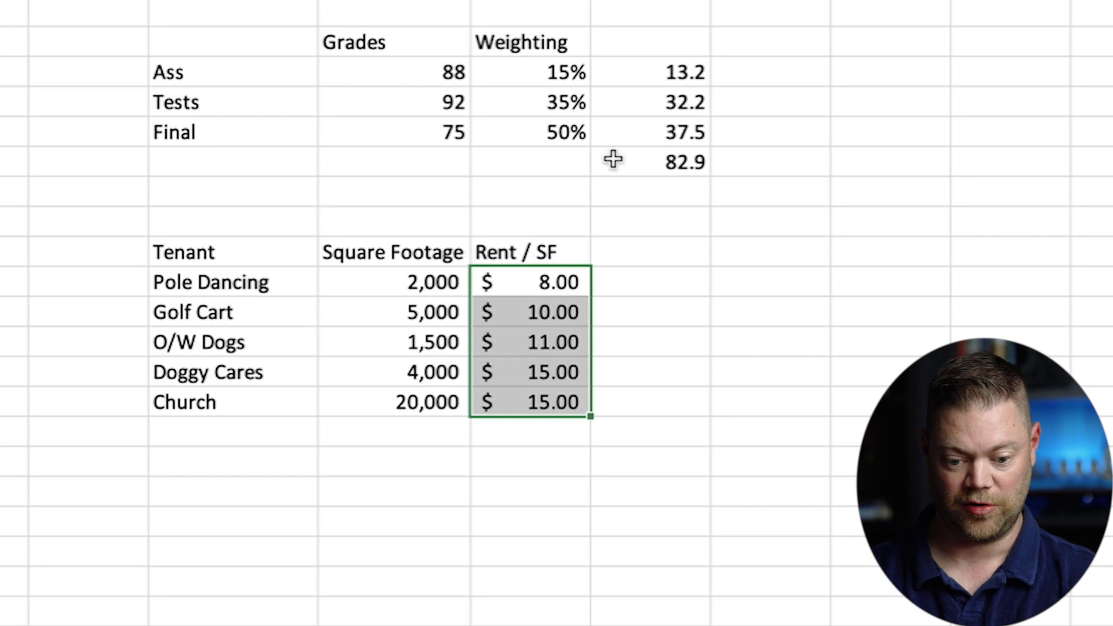
Calculate the first tenant's rent in F11 with =D11*E11 and fill the formula down to F15
{"action": "left_click", "coordinate": [664, 247]}
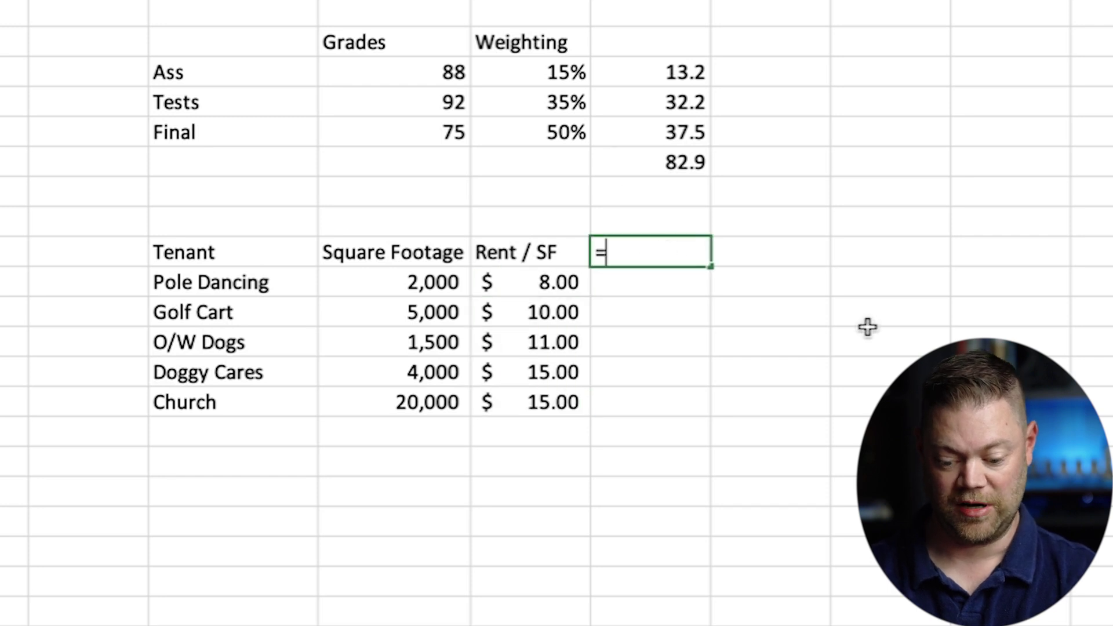
{"action": "key", "text": "BackSpace"}
{"action": "key", "text": "Return"}
{"action": "type", "text": "="}
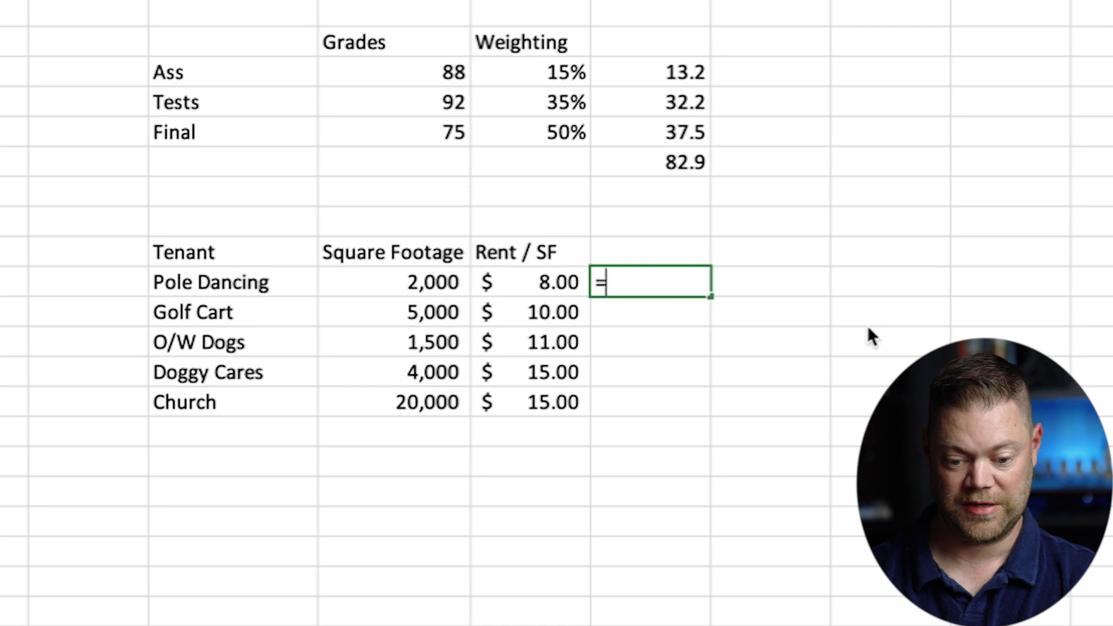
{"action": "left_click", "coordinate": [436, 282]}
{"action": "type", "text": "*"}
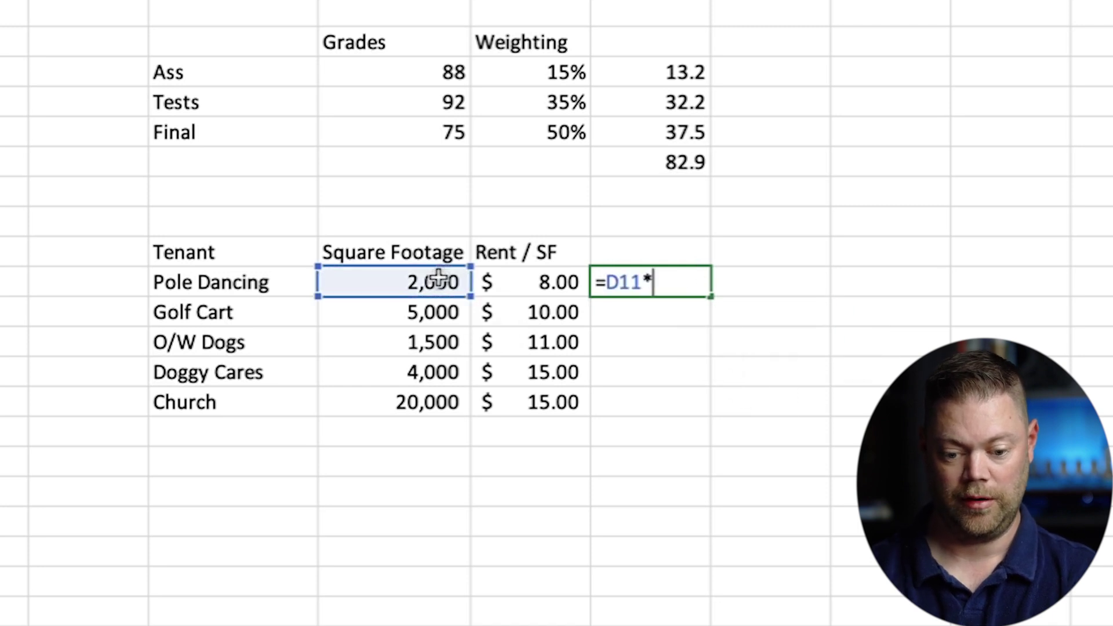
{"action": "left_click", "coordinate": [542, 281]}
{"action": "key", "text": "Return"}
{"action": "left_click", "coordinate": [694, 280]}
{"action": "left_click_drag", "start_coordinate": [709, 295], "coordinate": [688, 425]}
Add the heading Annual Rent in F10 above the calculated rents
{"action": "left_click", "coordinate": [634, 252]}
{"action": "type", "text": "Annual Rent"}
{"action": "key", "text": "Return"}
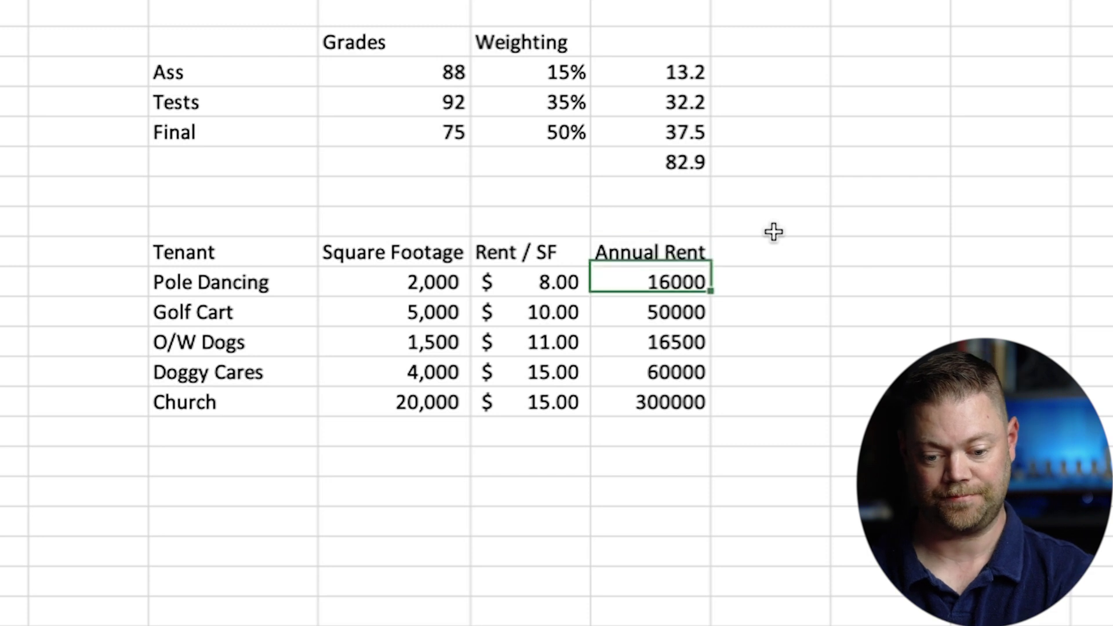
Format the annual rents in F11 to F15 as dollar accounting values with no decimals
{"action": "left_click_drag", "start_coordinate": [661, 284], "coordinate": [658, 390]}
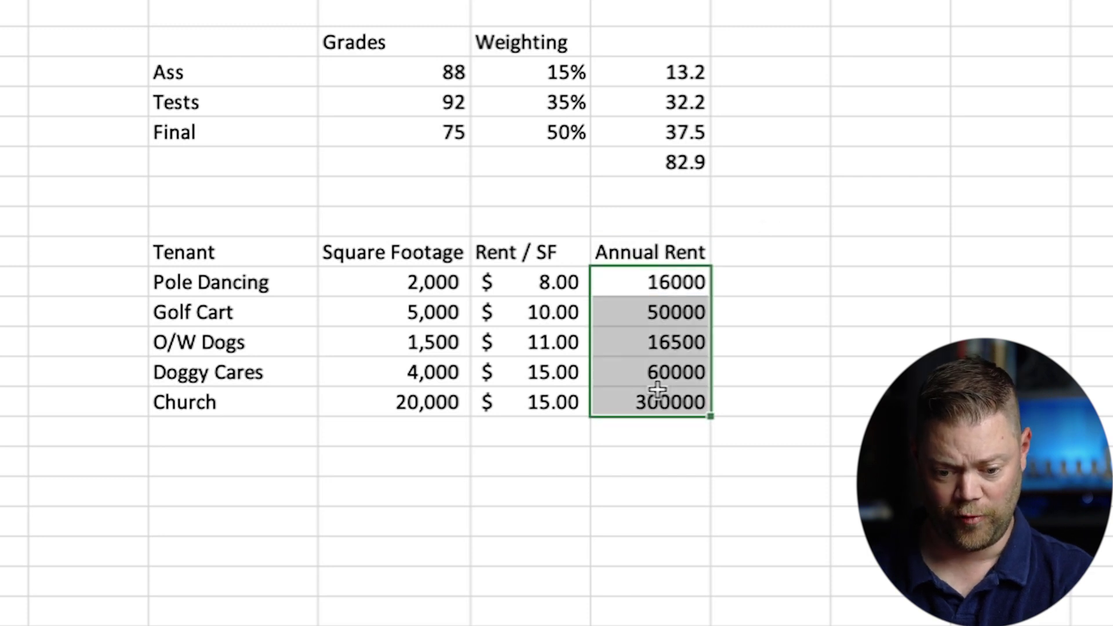
{"action": "key", "text": "ctrl+shift+4"}
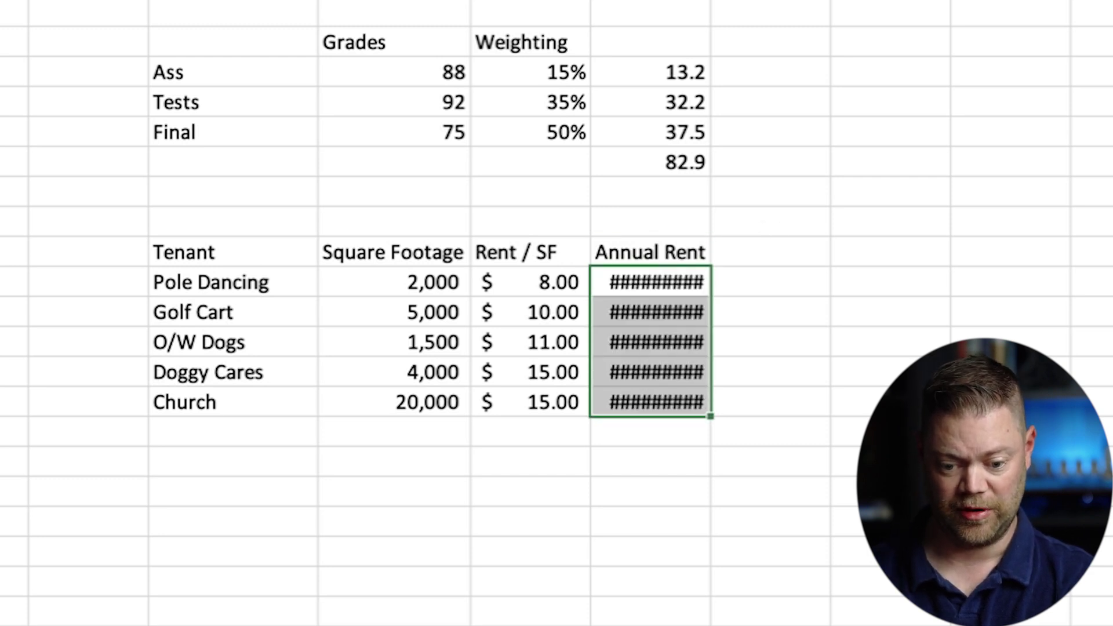
{"action": "key", "text": "alt+h"}
{"action": "key", "text": "9"}
{"action": "key", "text": "alt+h"}
{"action": "key", "text": "9"}
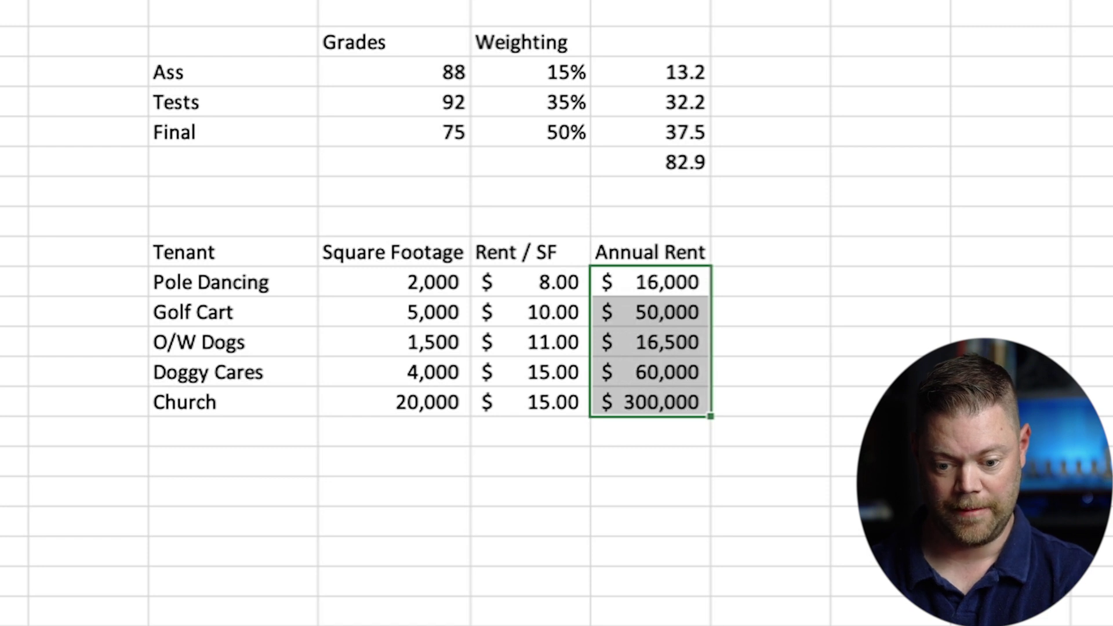
Total the annual rents of all five tenants in F16 with a SUM of F11 to F15
{"action": "left_click", "coordinate": [651, 429]}
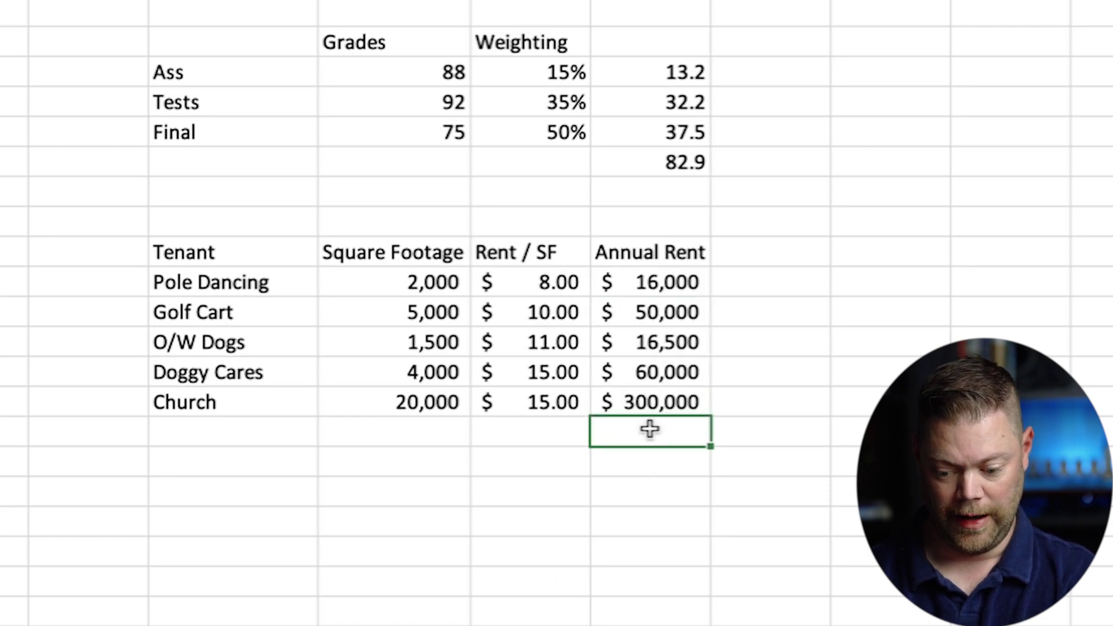
{"action": "type", "text": "=sum("}
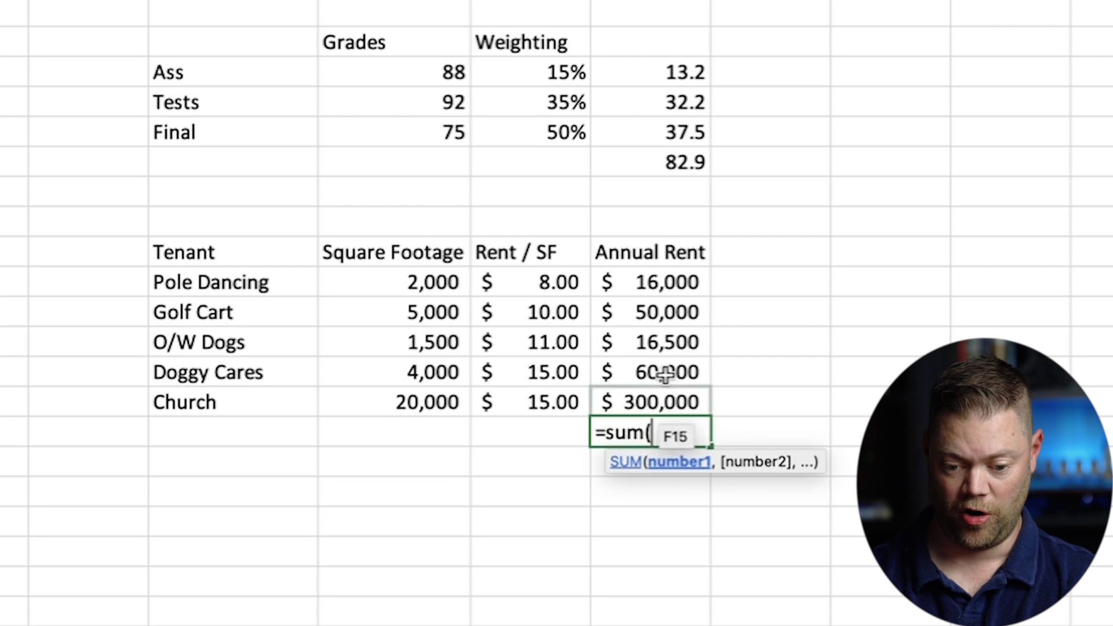
{"action": "left_click_drag", "start_coordinate": [693, 286], "coordinate": [646, 411]}
{"action": "key", "text": "Return"}
{"action": "key", "text": "Right"}
{"action": "key", "text": "Right"}
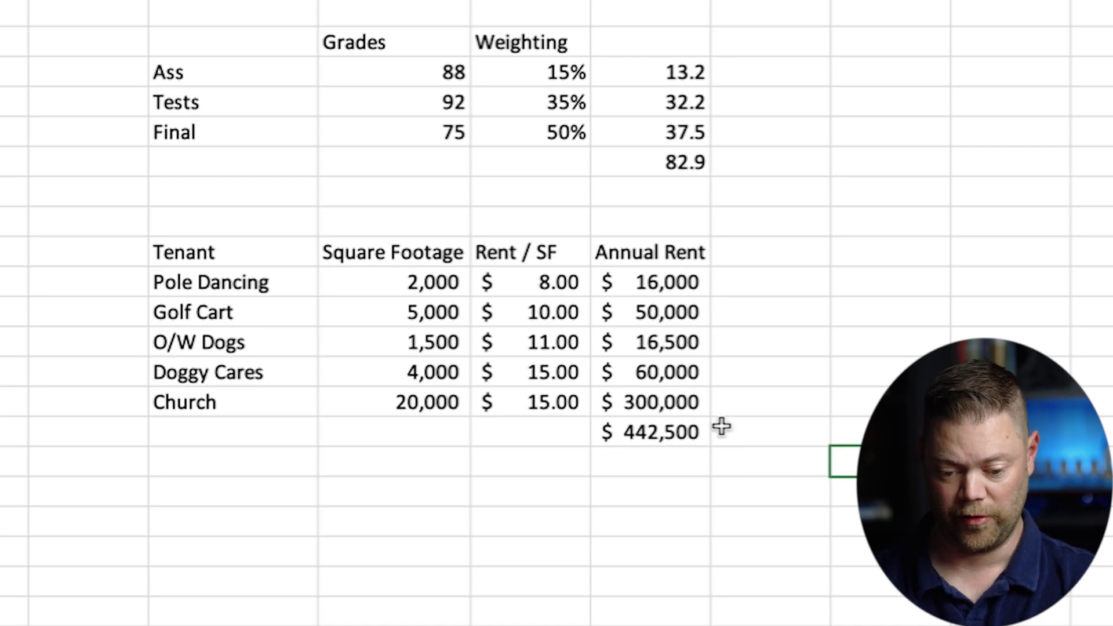
Add the heading Lease Term Remaining in G10 and widen column G to fit it
{"action": "left_click", "coordinate": [762, 249]}
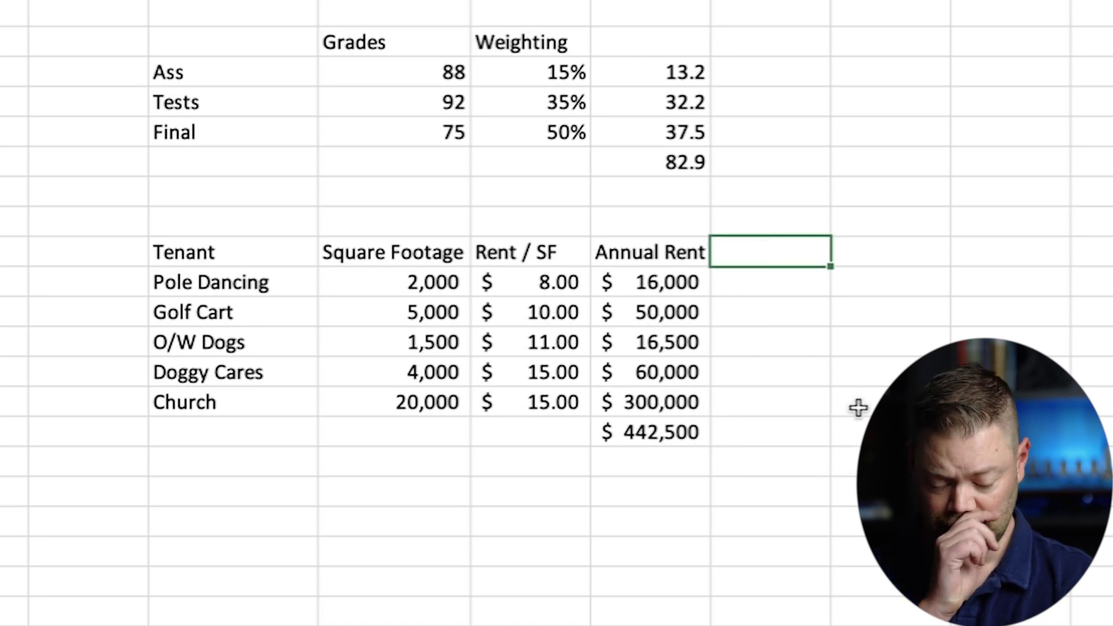
{"action": "type", "text": "Lease Term Re"}
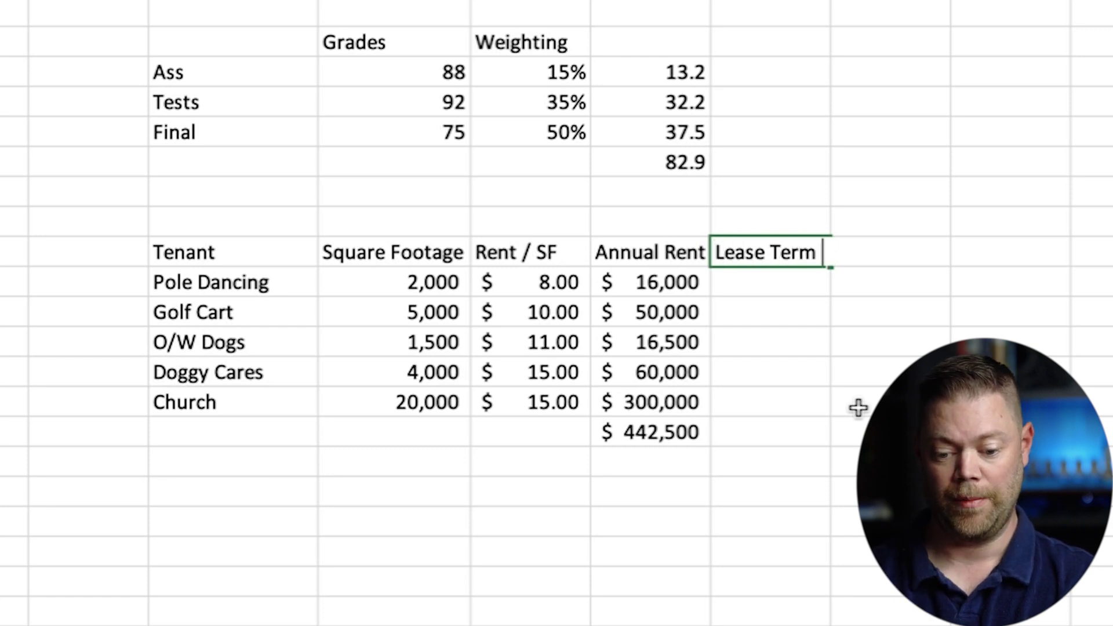
{"action": "type", "text": "maining"}
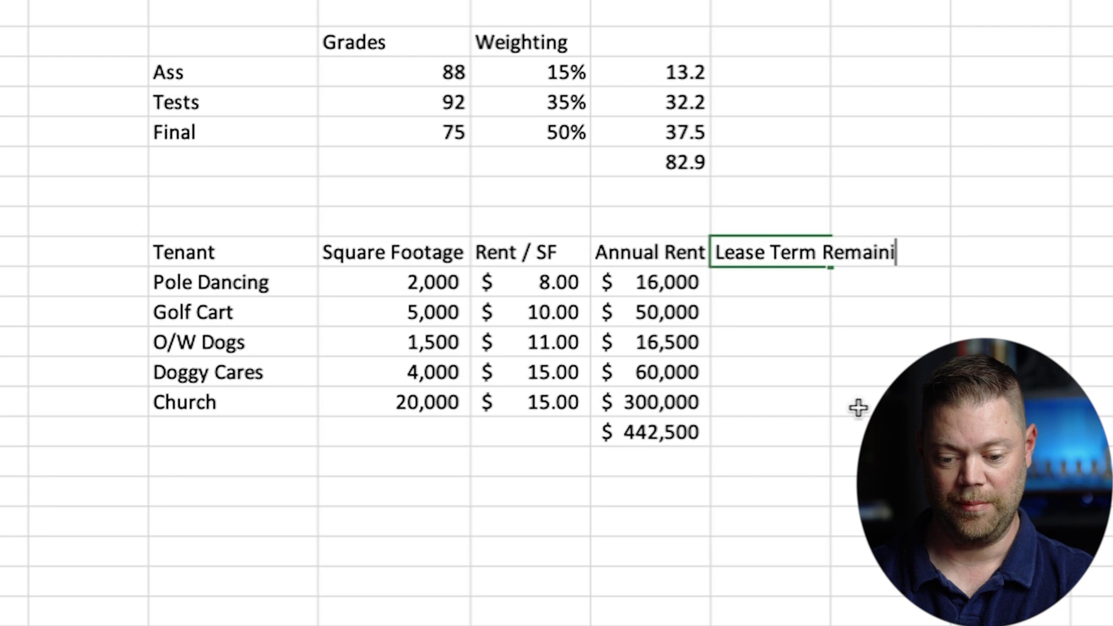
{"action": "key", "text": "Return"}
{"action": "left_click_drag", "start_coordinate": [730, 0], "coordinate": [827, 0]}
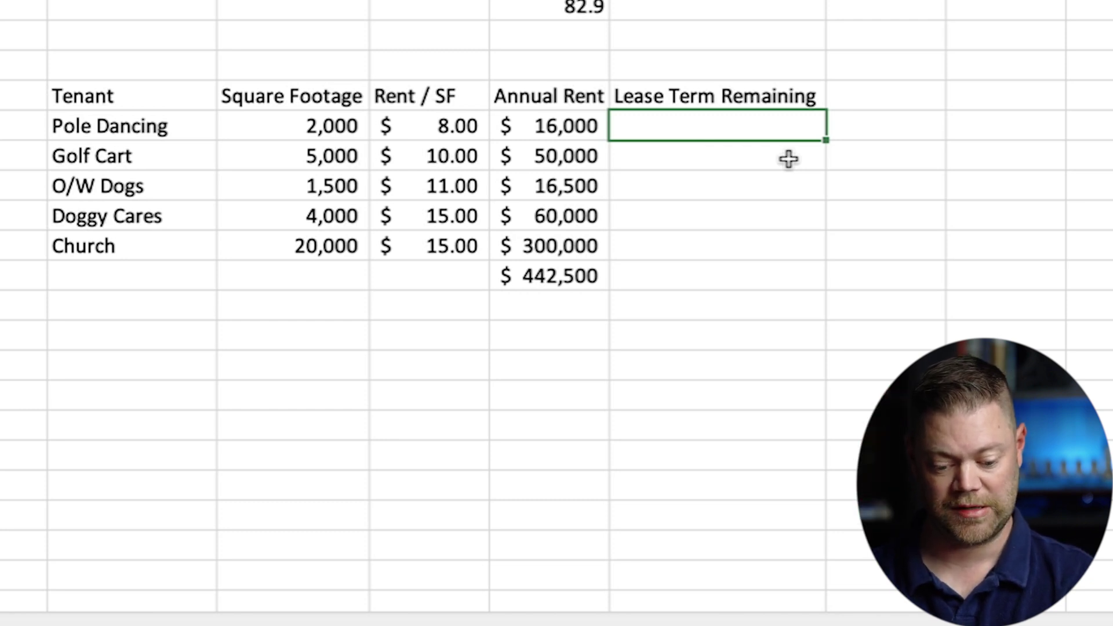
Enter the remaining lease terms 37, 76, 15, 48 and 36 for the five tenants in G11 to G15
{"action": "type", "text": "37"}
{"action": "key", "text": "Return"}
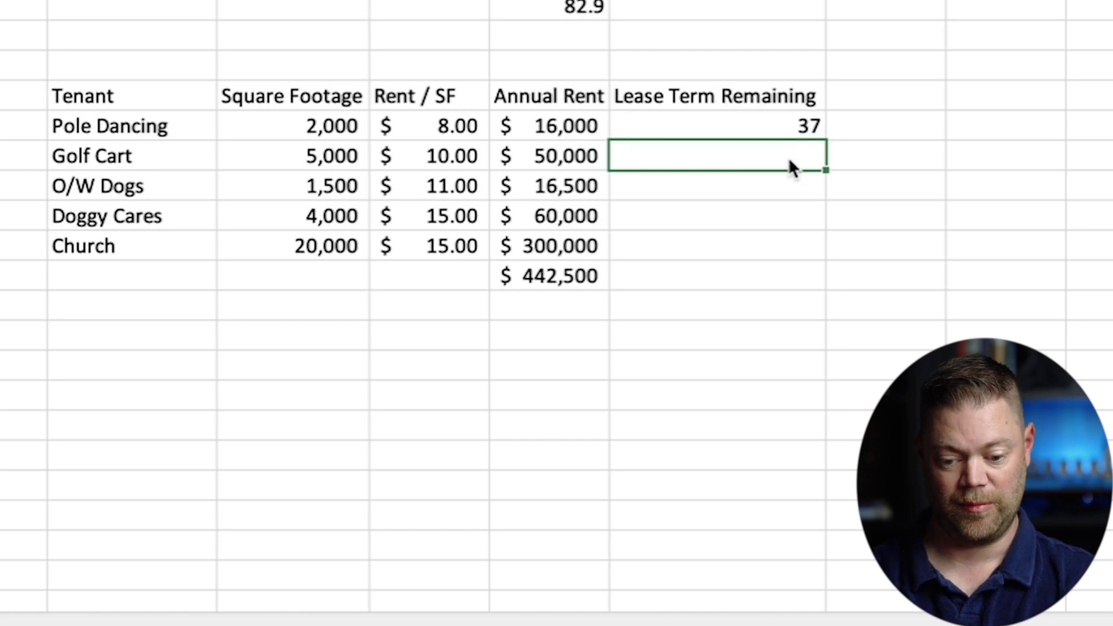
{"action": "type", "text": "765"}
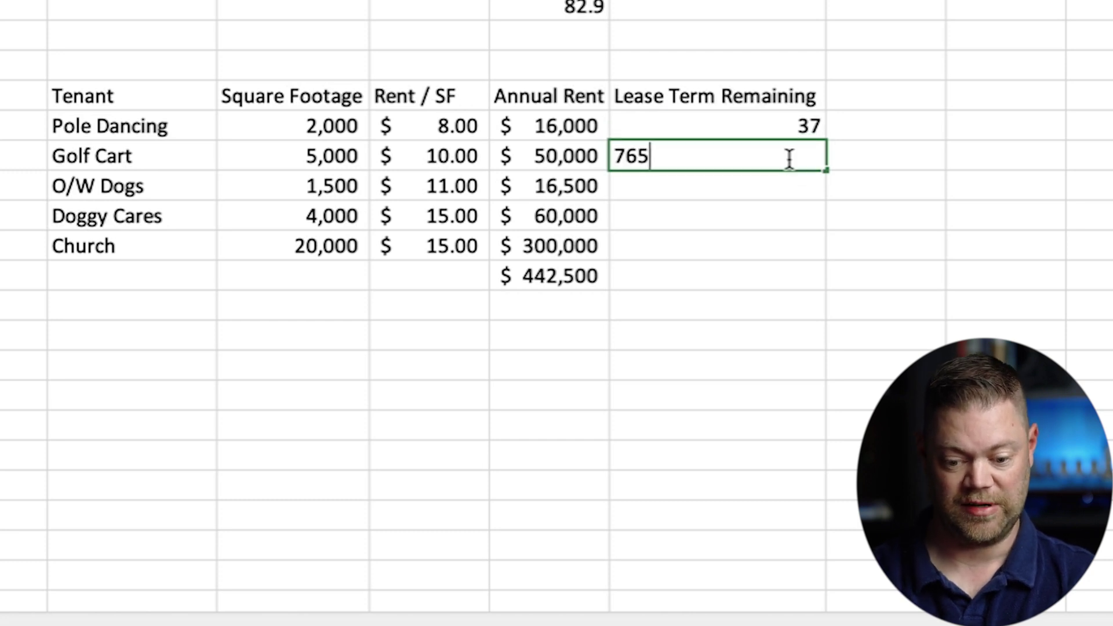
{"action": "key", "text": "BackSpace"}
{"action": "key", "text": "Return"}
{"action": "type", "text": "15"}
{"action": "key", "text": "Return"}
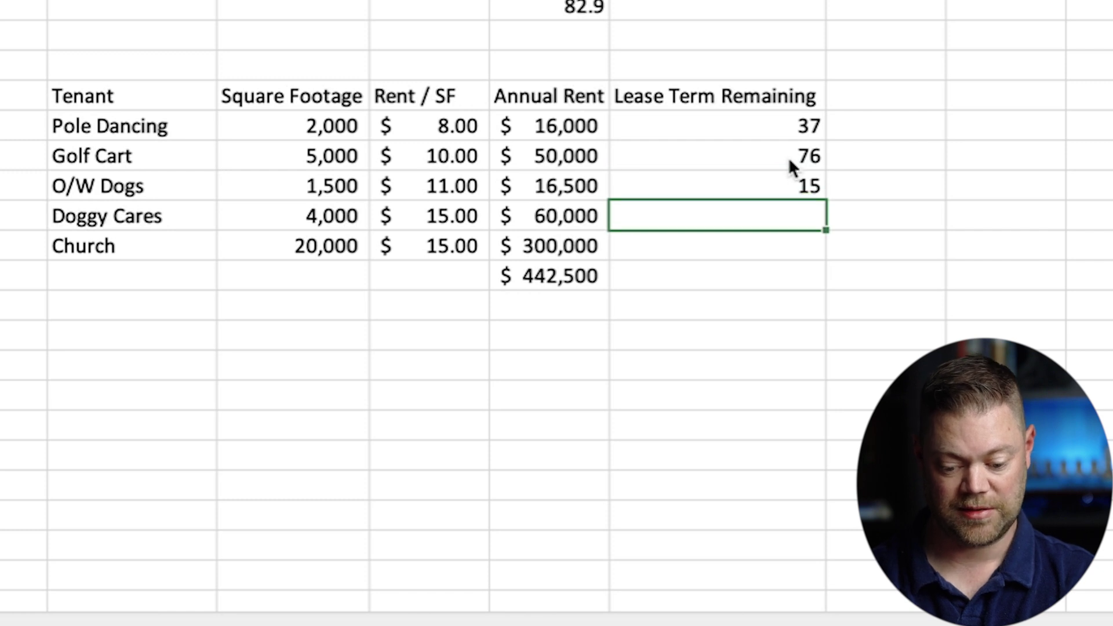
{"action": "type", "text": "48"}
{"action": "key", "text": "Return"}
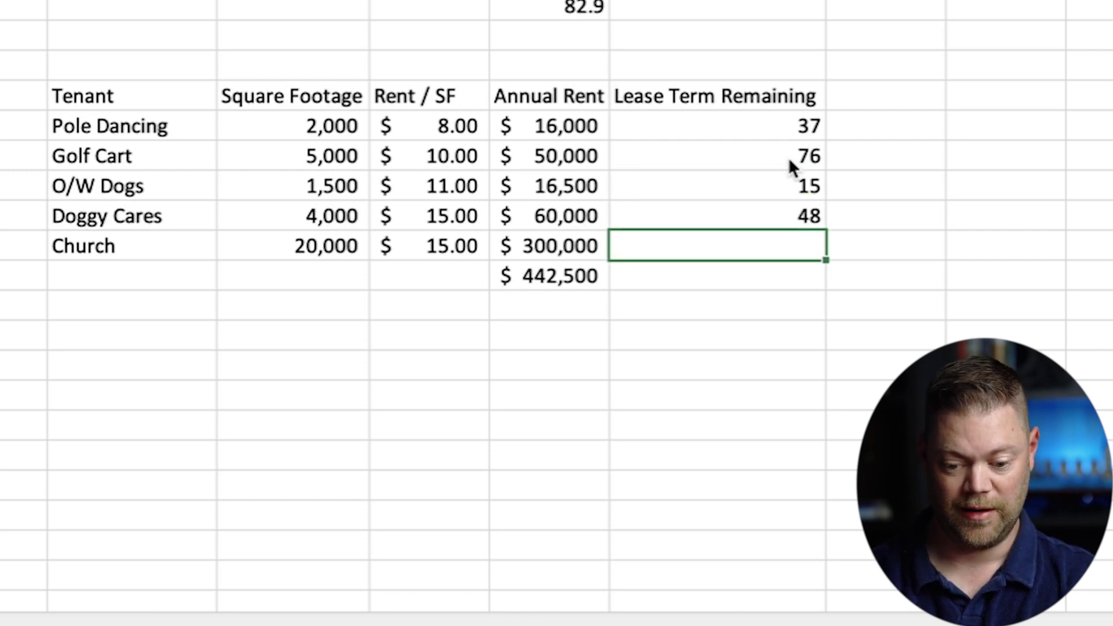
{"action": "type", "text": "36"}
{"action": "key", "text": "Return"}
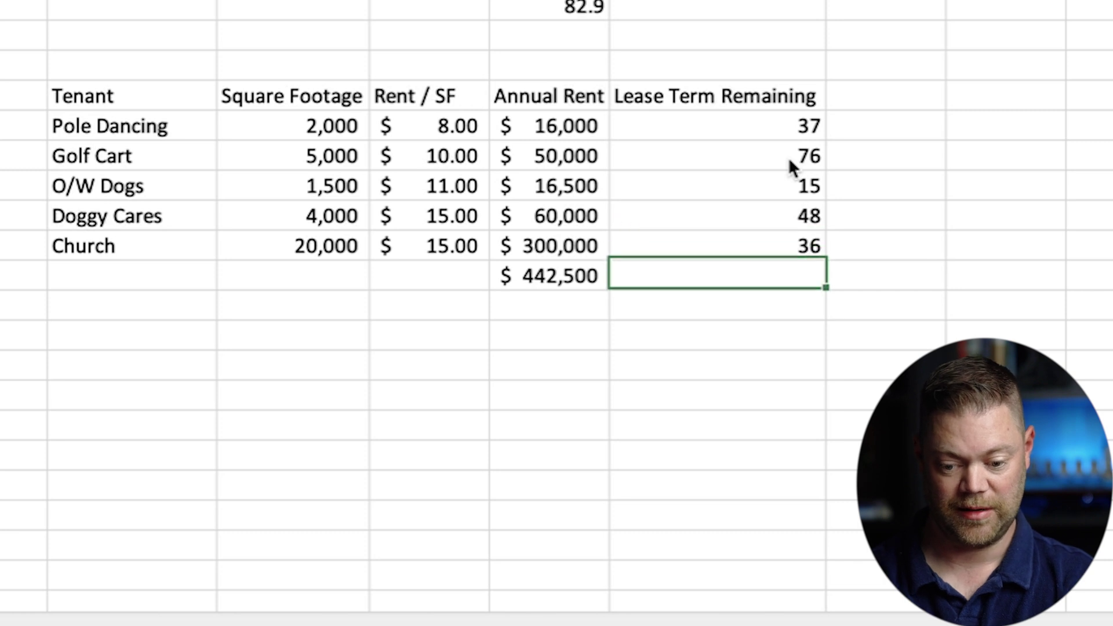
{"action": "type", "text": "9"}
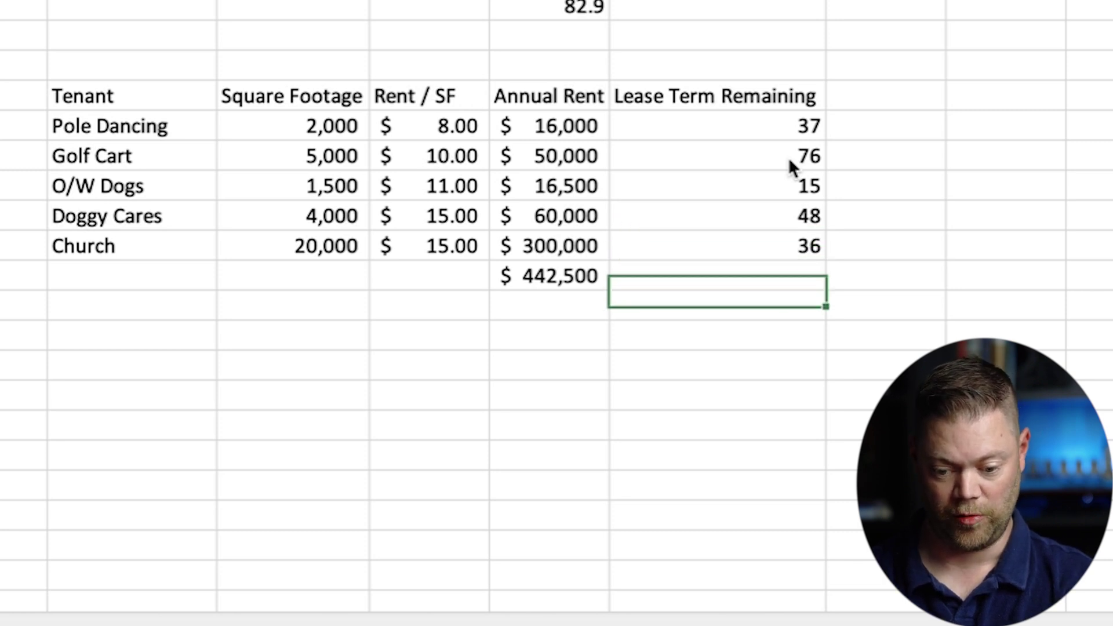
{"action": "key", "text": "Up"}
{"action": "key", "text": "Up"}
{"action": "key", "text": "Down"}
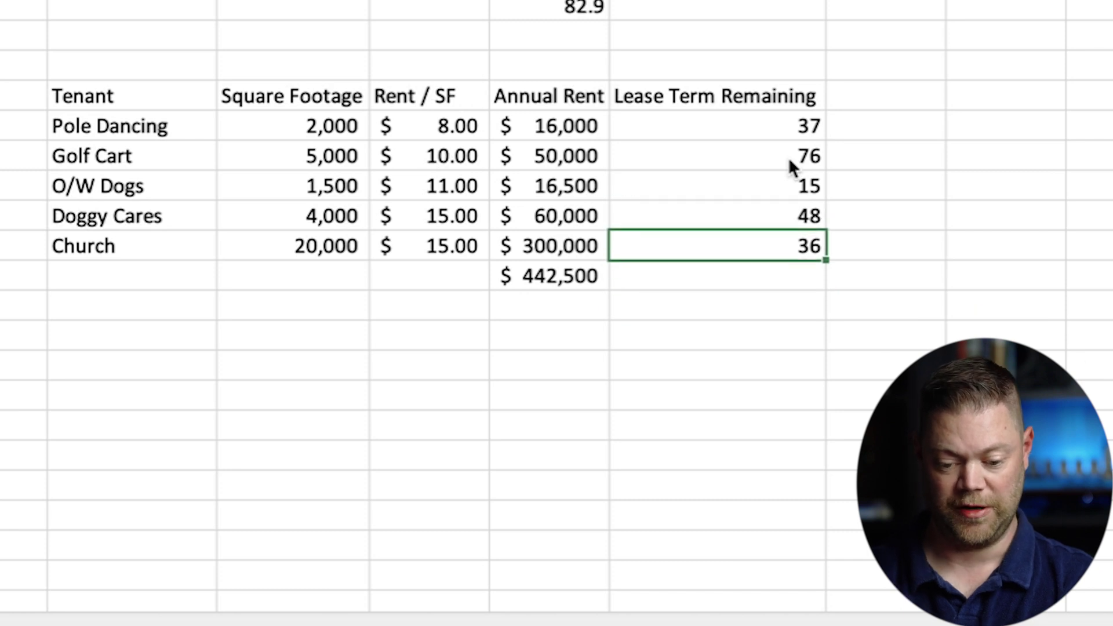
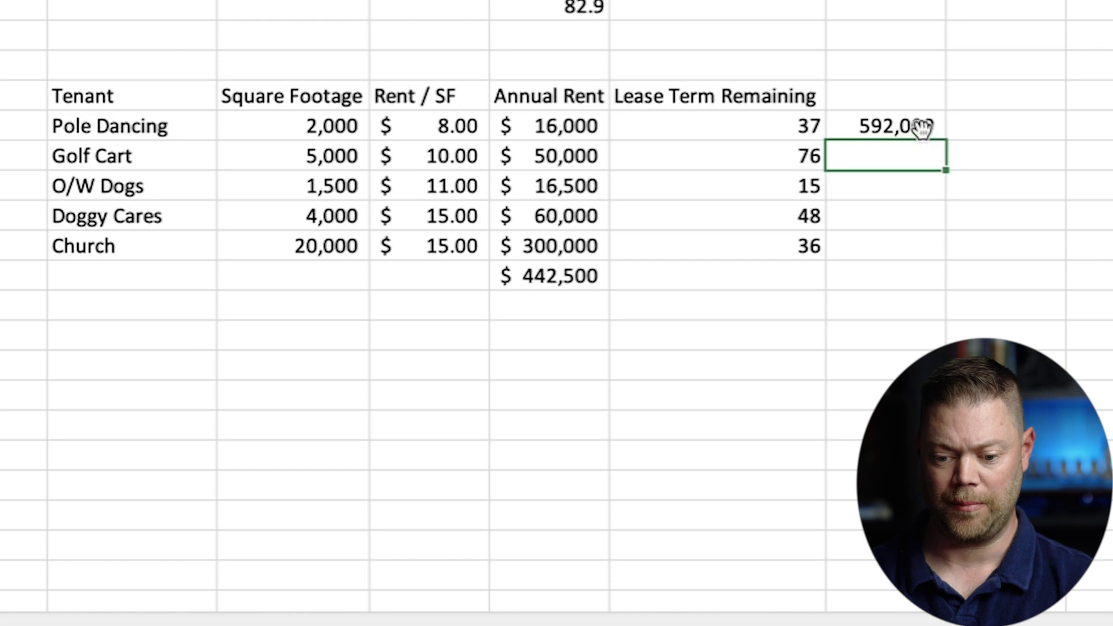
Fill the rent-times-lease-term product from H11 down to H15 and widen column H to fit the values
{"action": "left_click_drag", "start_coordinate": [947, 143], "coordinate": [932, 259]}
{"action": "left_click_drag", "start_coordinate": [946, 2], "coordinate": [996, 3]}
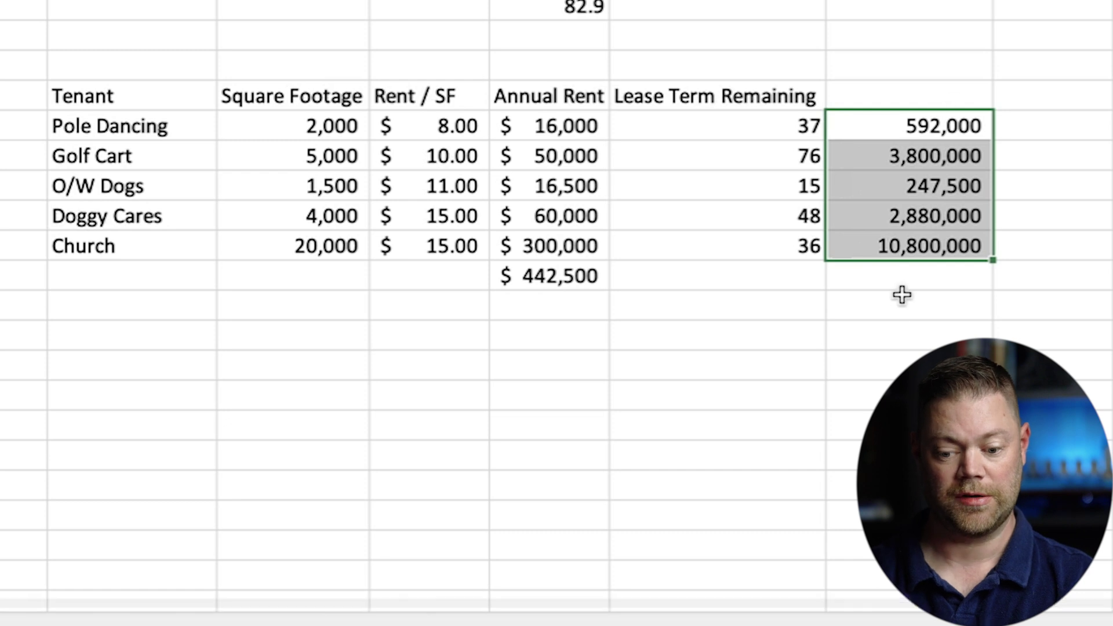
Add the label WALT in G18, two rows below the annual rent total
{"action": "left_click", "coordinate": [946, 290]}
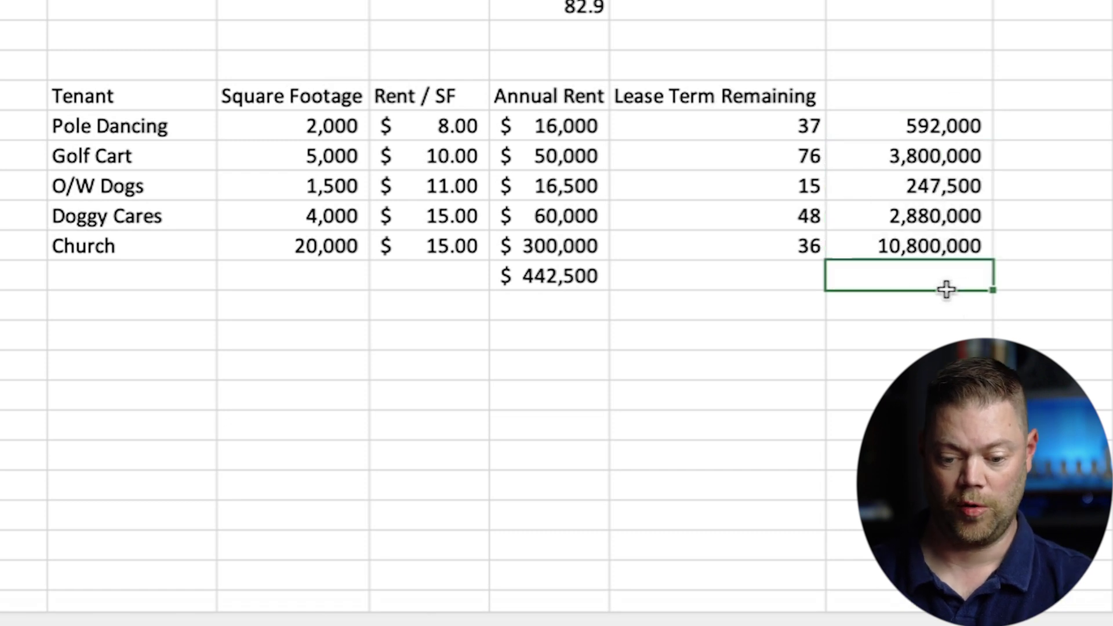
{"action": "key", "text": "Down"}
{"action": "key", "text": "Down"}
{"action": "key", "text": "Left"}
{"action": "key", "text": "Left"}
{"action": "key", "text": "Right"}
{"action": "type", "text": "WALT"}
{"action": "key", "text": "Tab"}
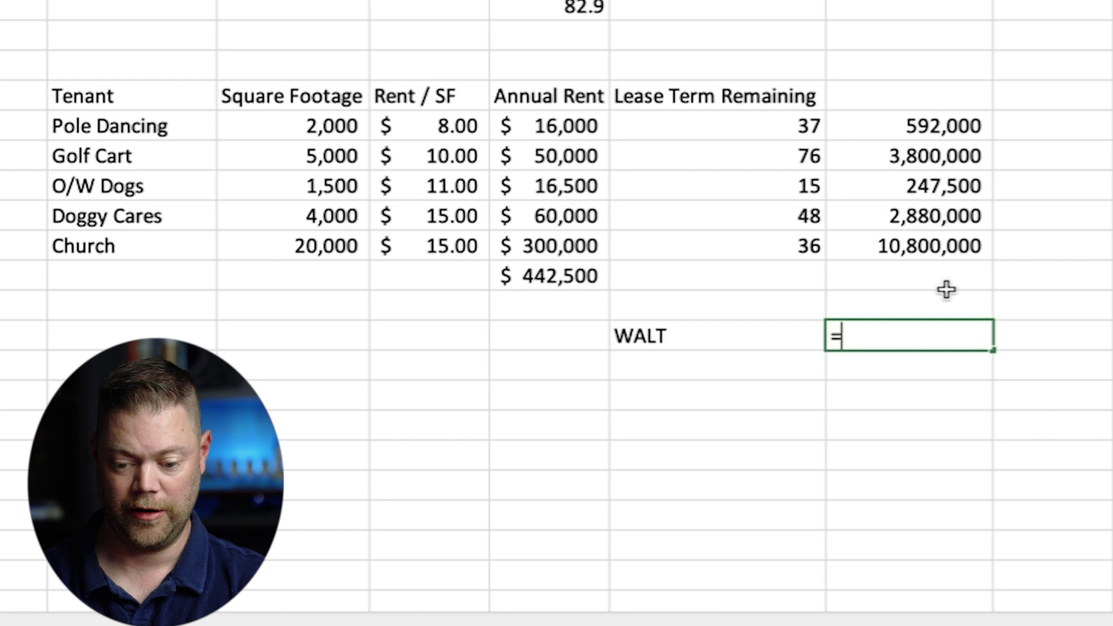
{"action": "key", "text": "BackSpace"}
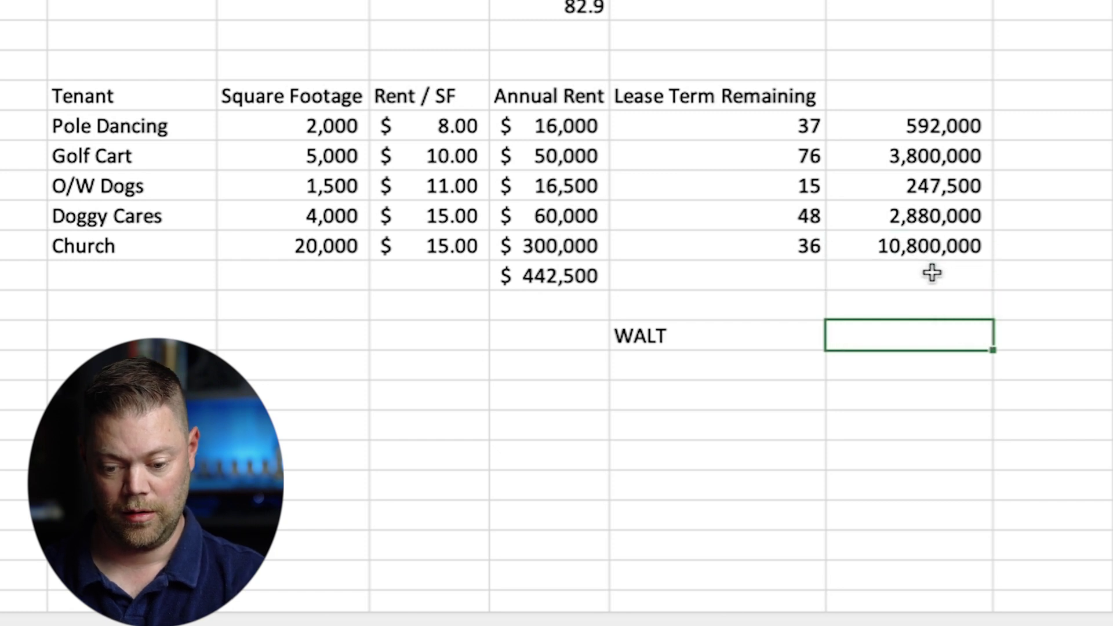
Total the weighted lease terms in H16 with =sum(H11:H15)
{"action": "left_click", "coordinate": [923, 280]}
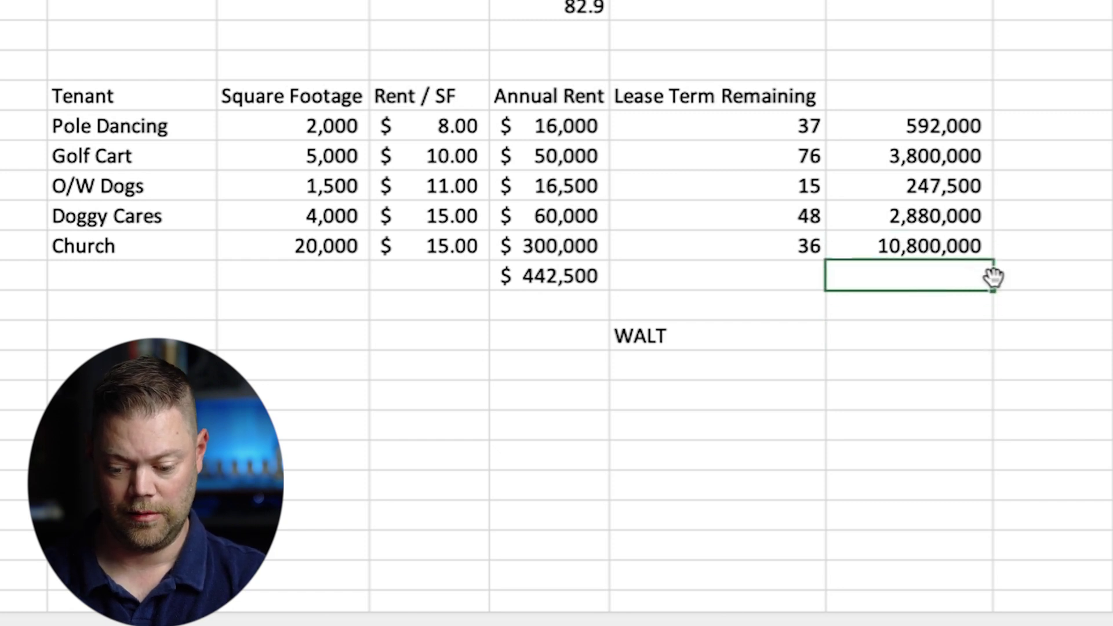
{"action": "type", "text": "=sum("}
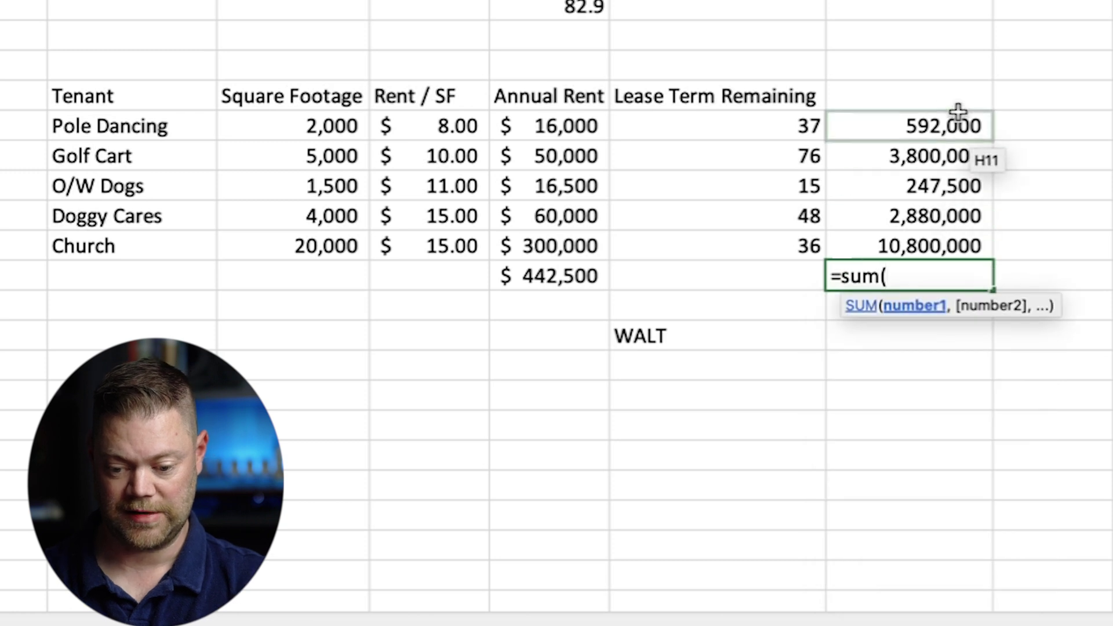
{"action": "left_click", "coordinate": [934, 132]}
{"action": "left_click_drag", "start_coordinate": [934, 132], "coordinate": [928, 245]}
{"action": "type", "text": ")"}
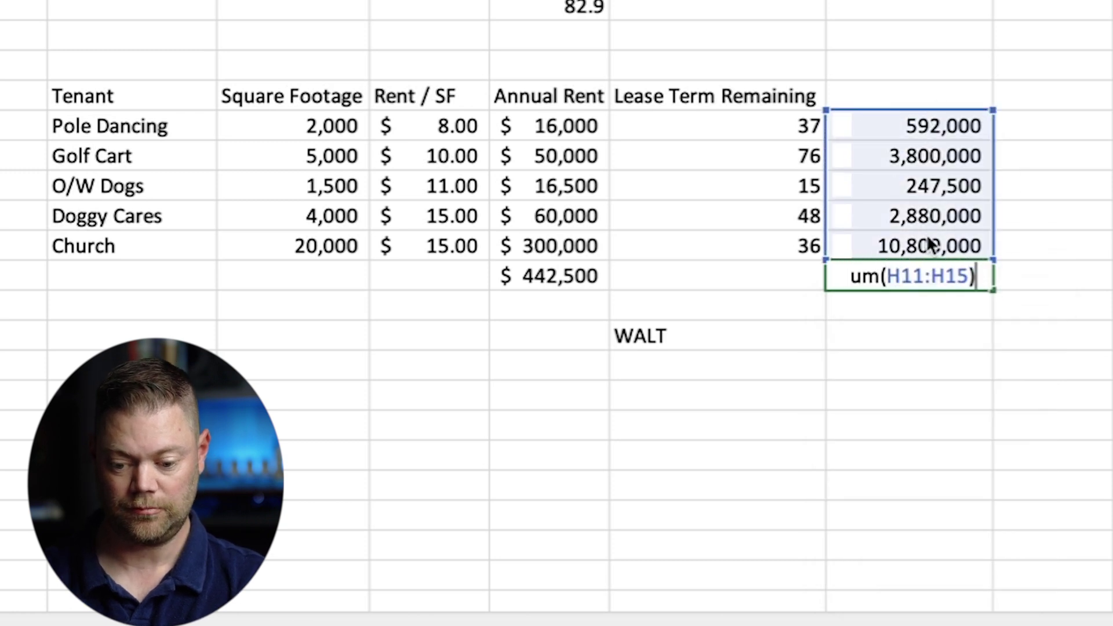
{"action": "key", "text": "Return"}
Calculate the weighted average lease term in H18 with =H16/F16
{"action": "left_click", "coordinate": [907, 347]}
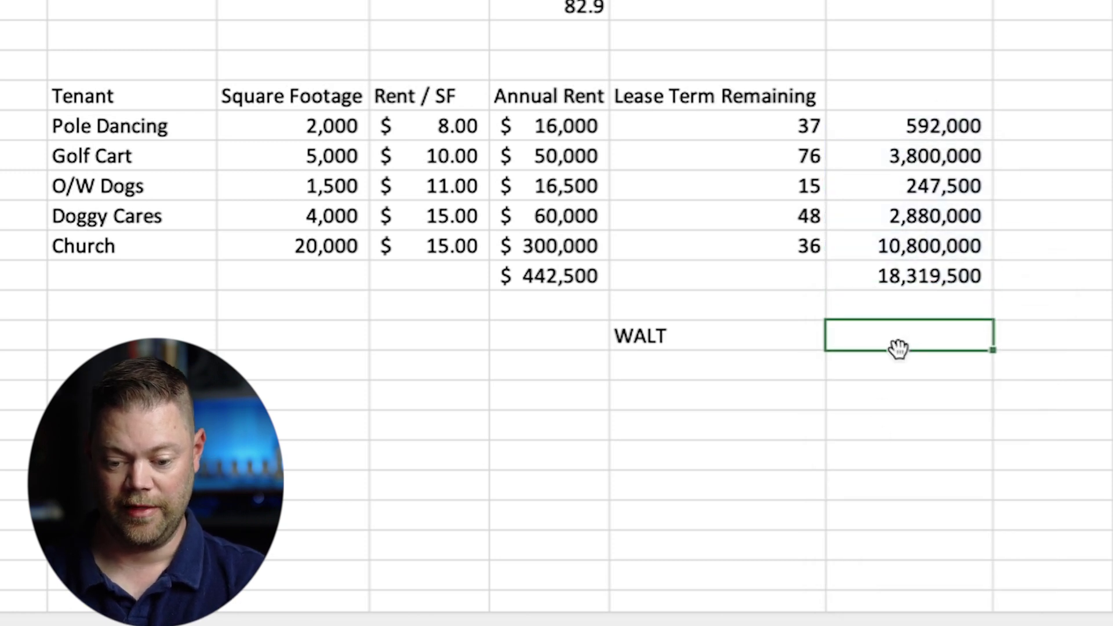
{"action": "type", "text": "="}
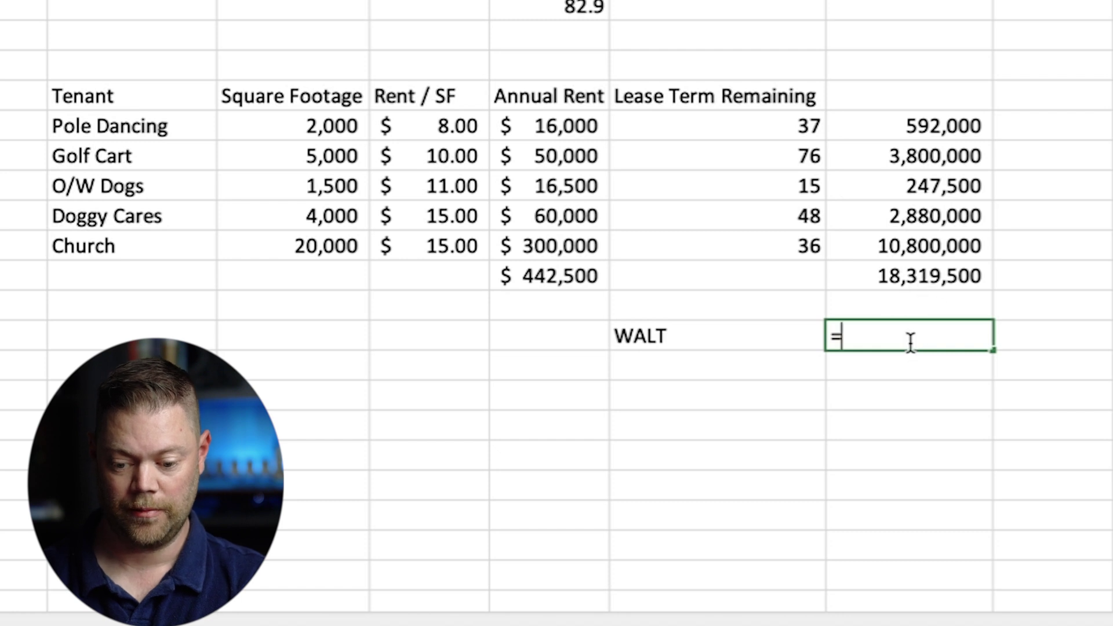
{"action": "left_click", "coordinate": [930, 283]}
{"action": "type", "text": "/"}
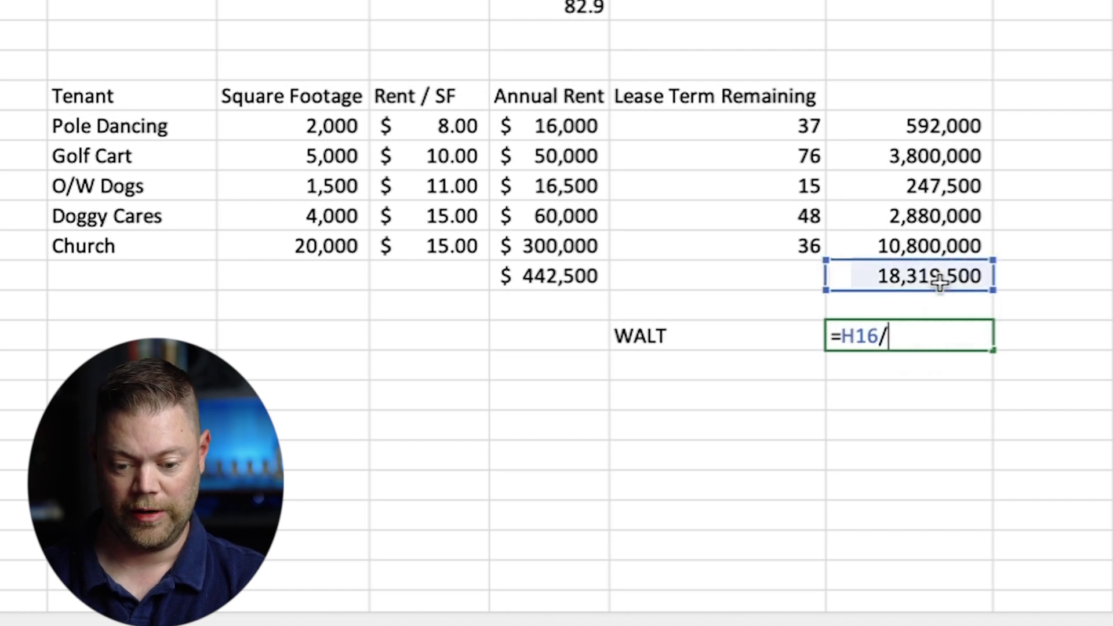
{"action": "left_click", "coordinate": [550, 274]}
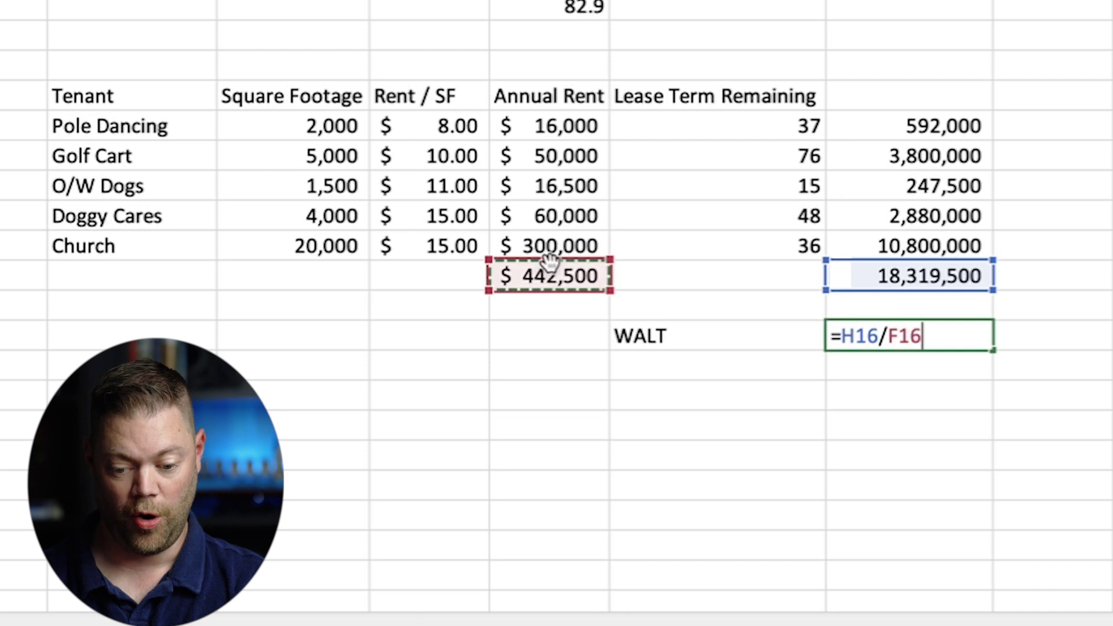
{"action": "key", "text": "Return"}
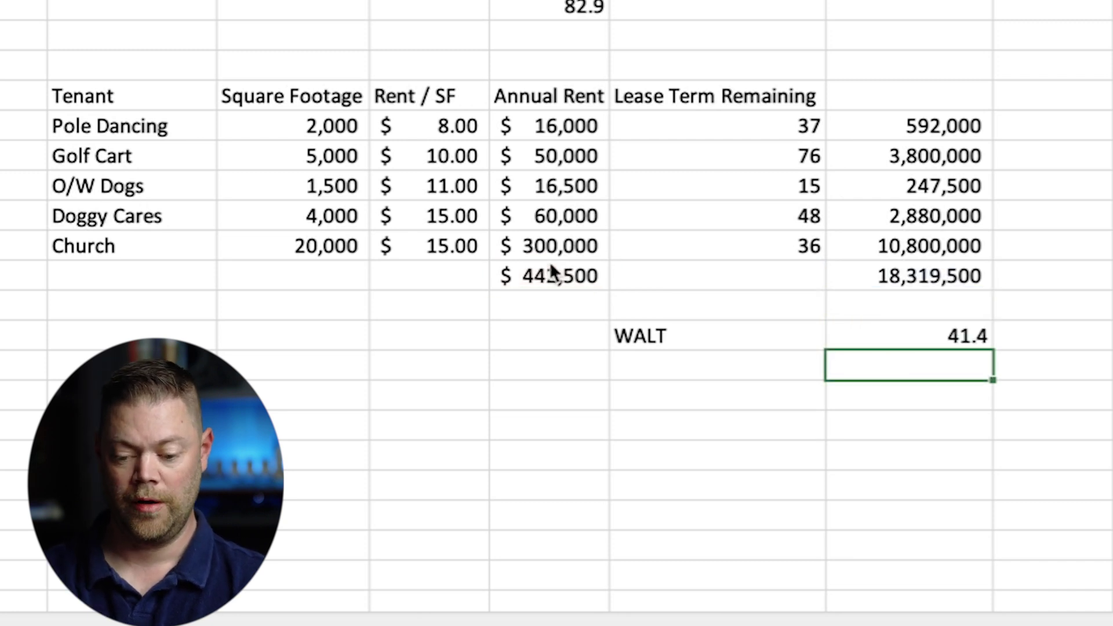
Add the label WALT (in years) in G20, two rows below the WALT label
{"action": "key", "text": "Left"}
{"action": "key", "text": "Left"}
{"action": "key", "text": "Down"}
{"action": "key", "text": "Right"}
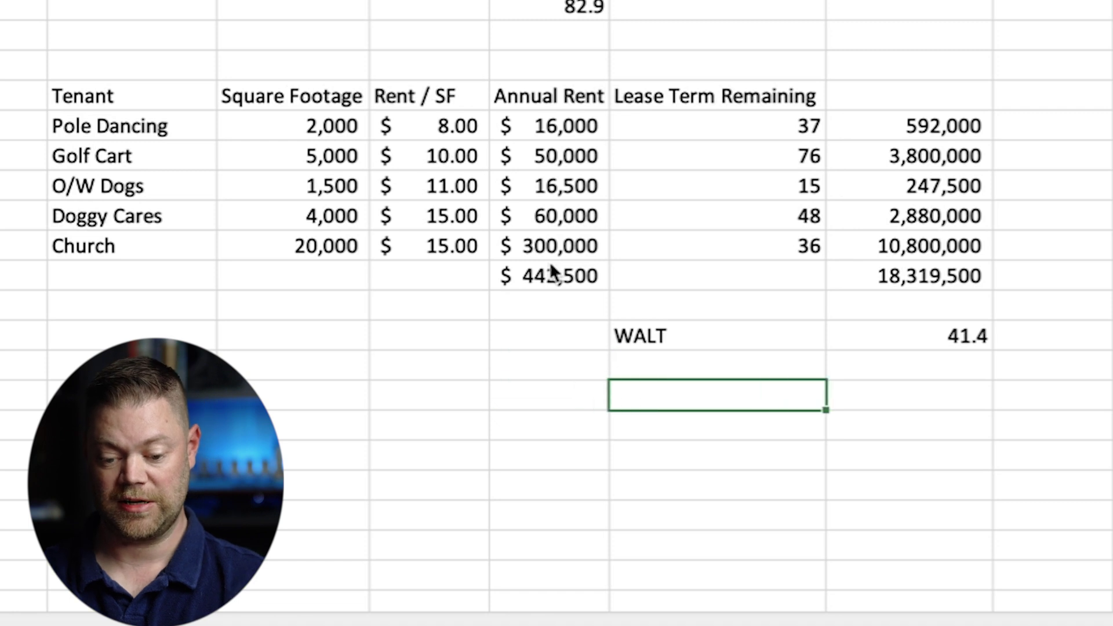
{"action": "type", "text": "WALT (in years"}
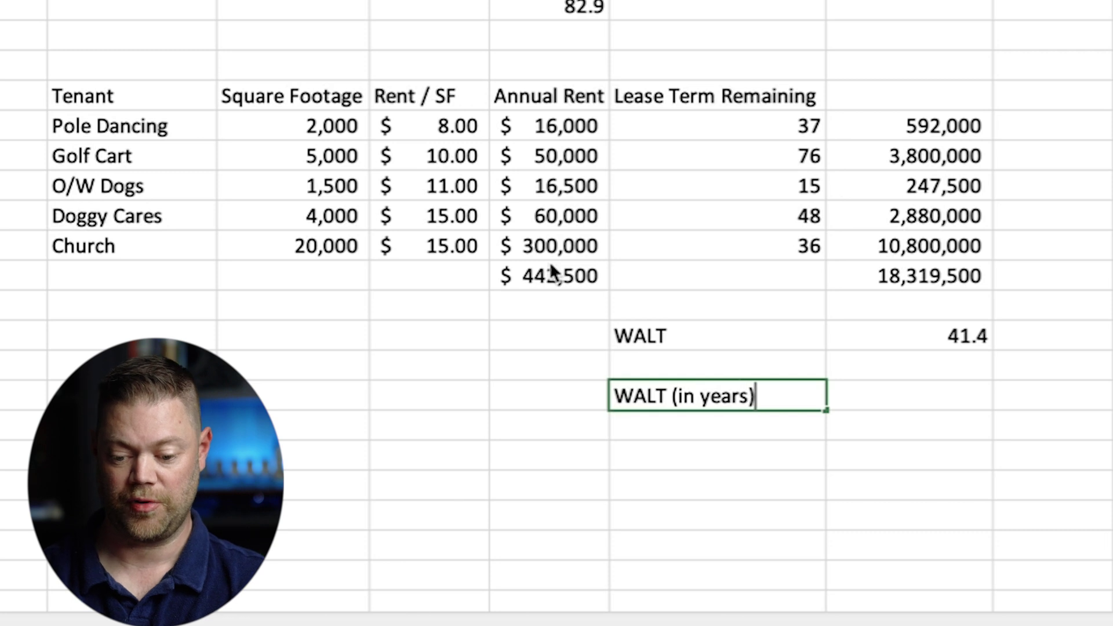
{"action": "key", "text": "Tab"}
Convert the weighted average lease term to years in H20 with =H18/12
{"action": "type", "text": "="}
{"action": "left_click", "coordinate": [916, 341]}
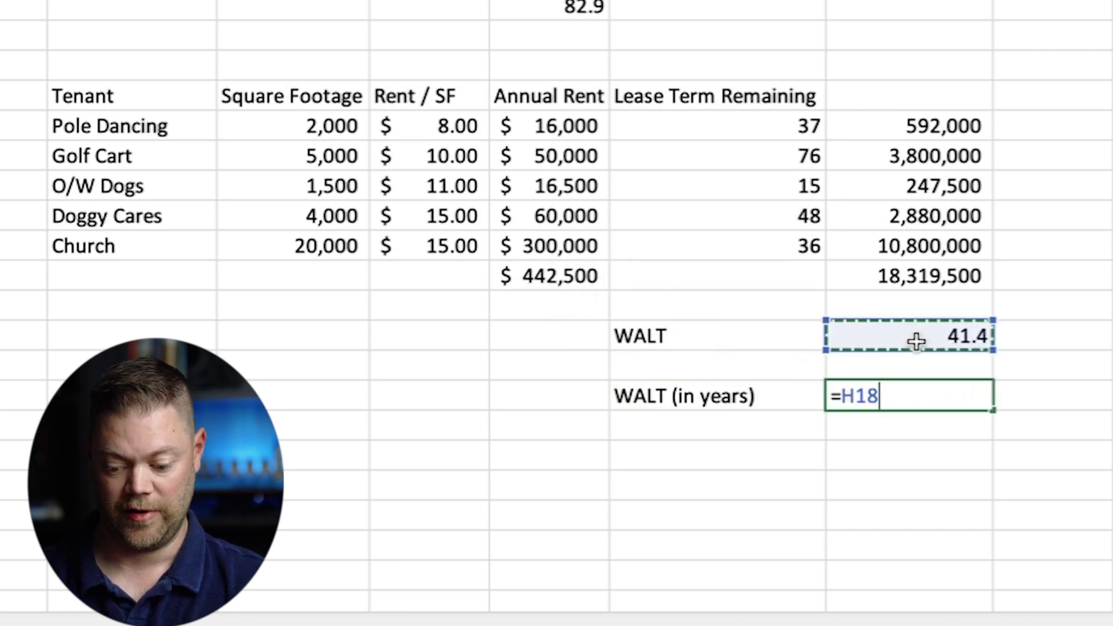
{"action": "type", "text": "/12"}
{"action": "key", "text": "Return"}
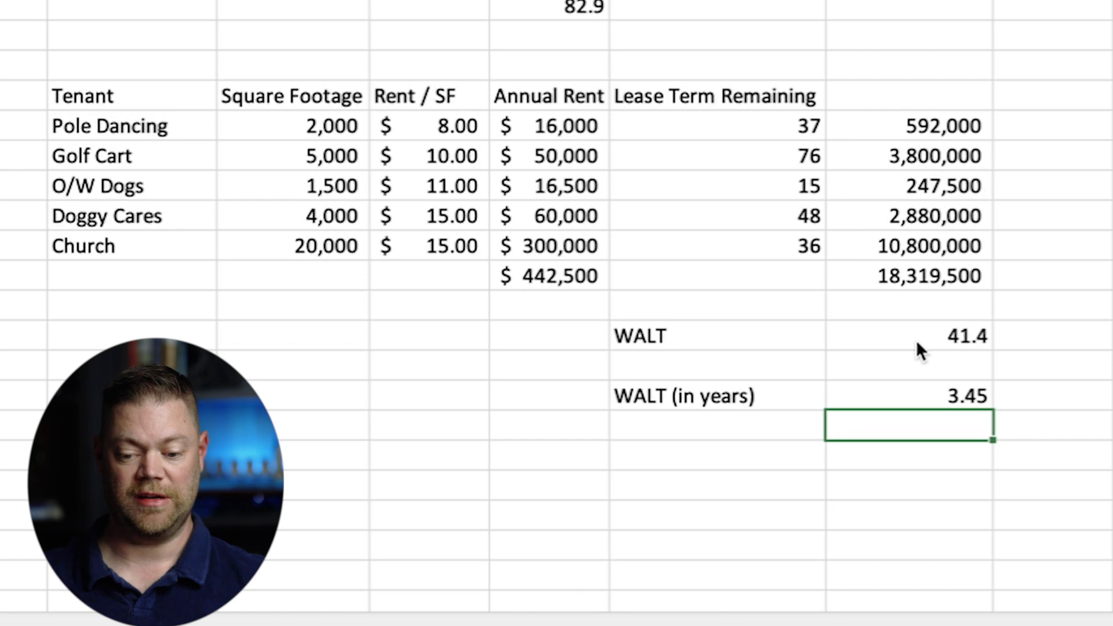